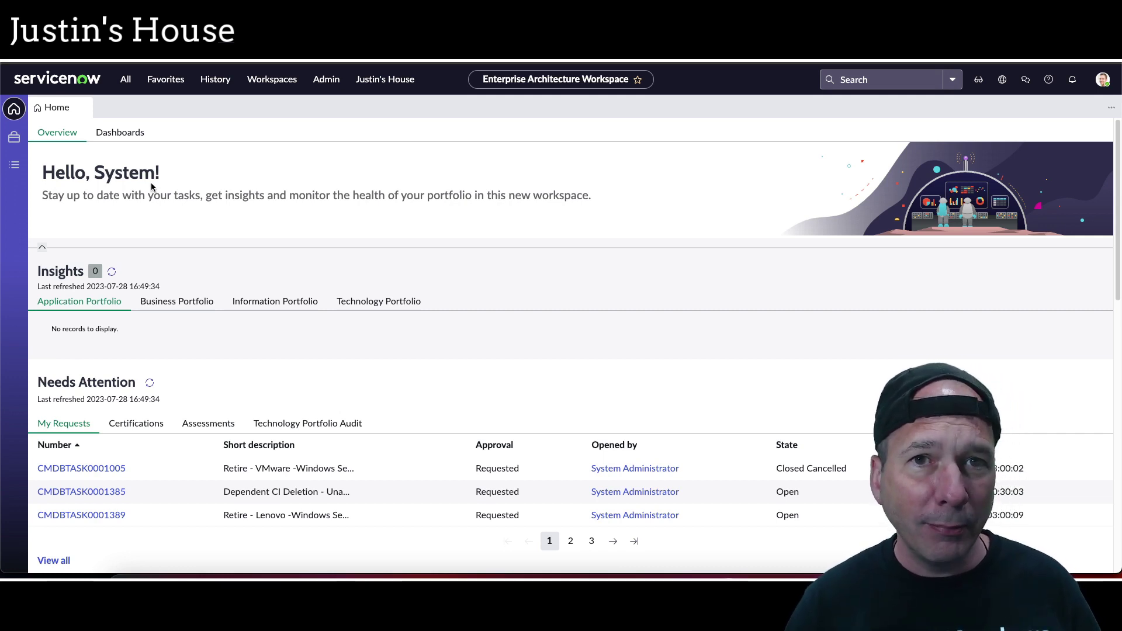
pyautogui.click(14, 165)
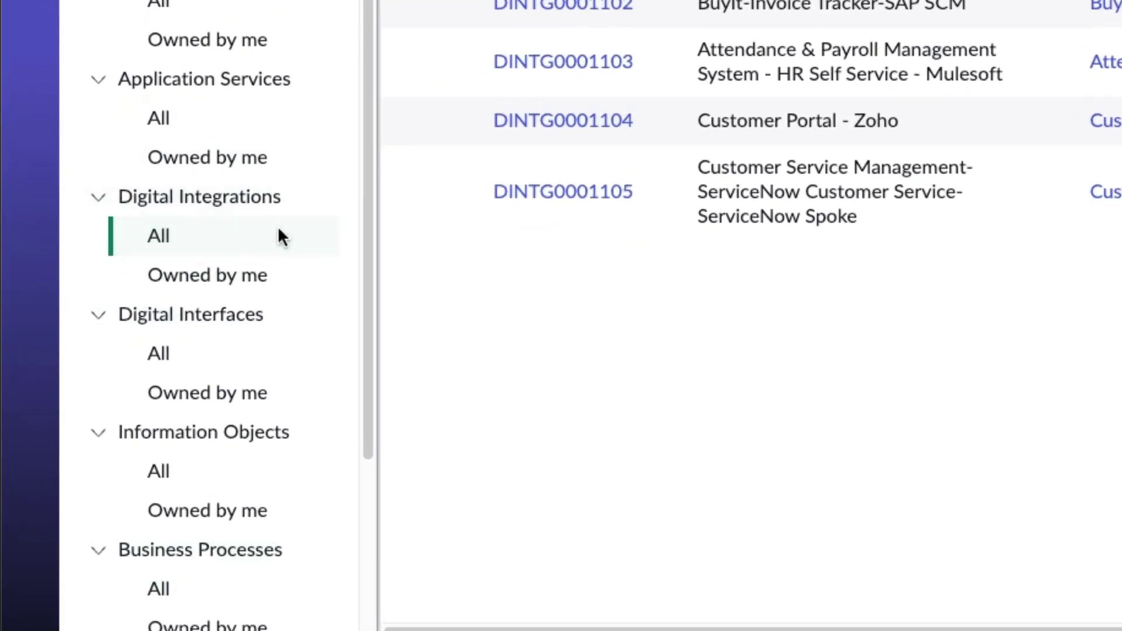
pyautogui.scroll(-1, 279, 224)
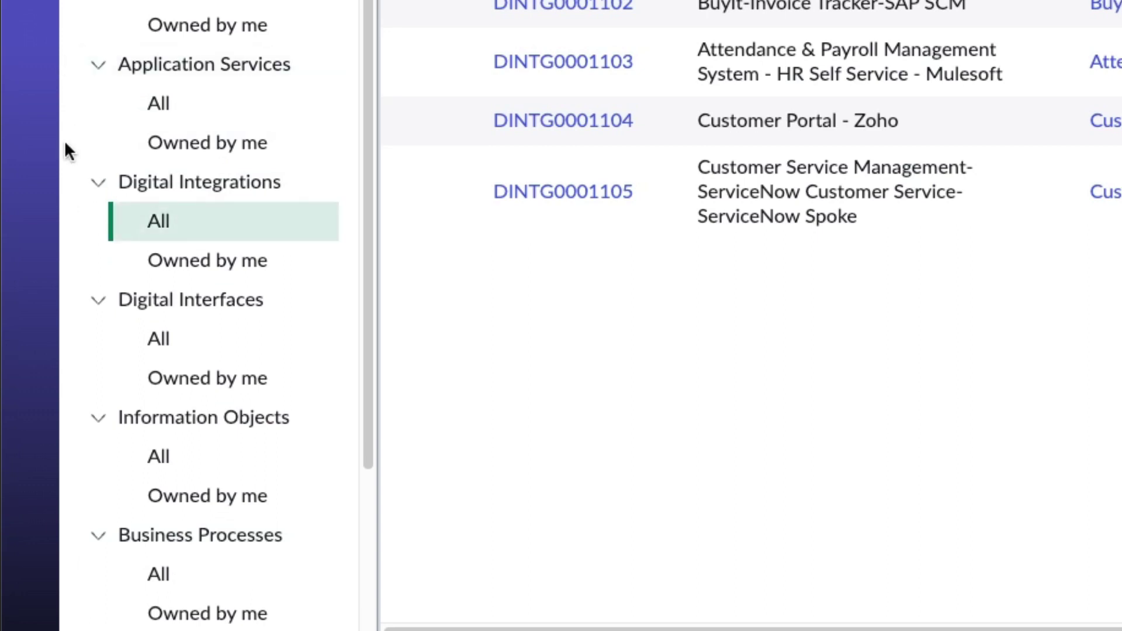
pyautogui.moveTo(65, 139); pyautogui.dragTo(344, 387)
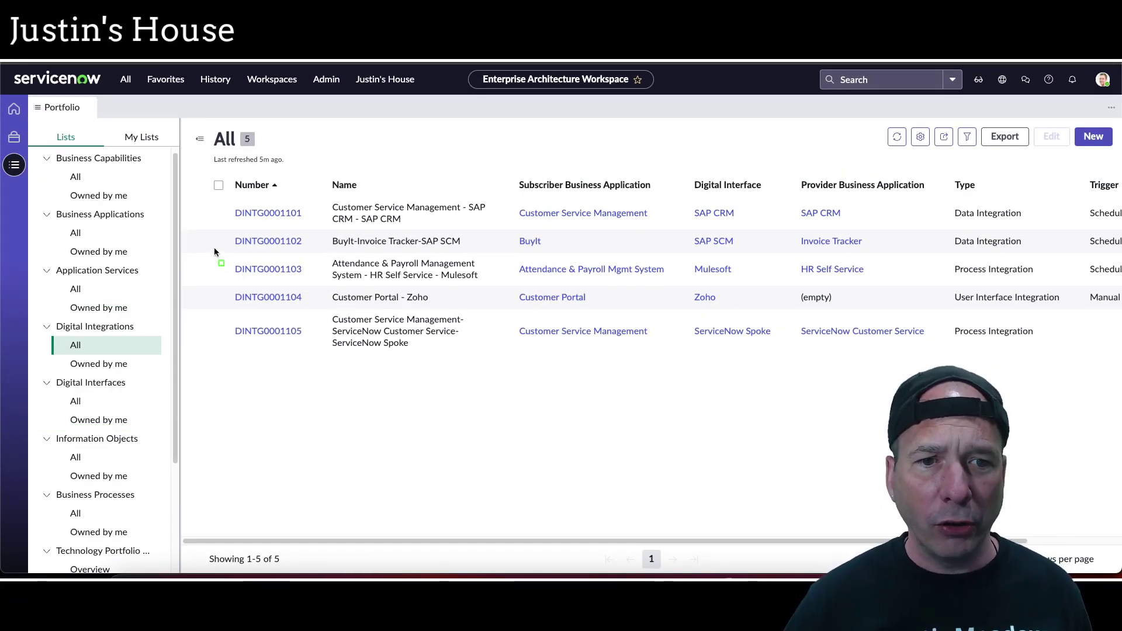
pyautogui.moveTo(214, 251); pyautogui.dragTo(900, 283)
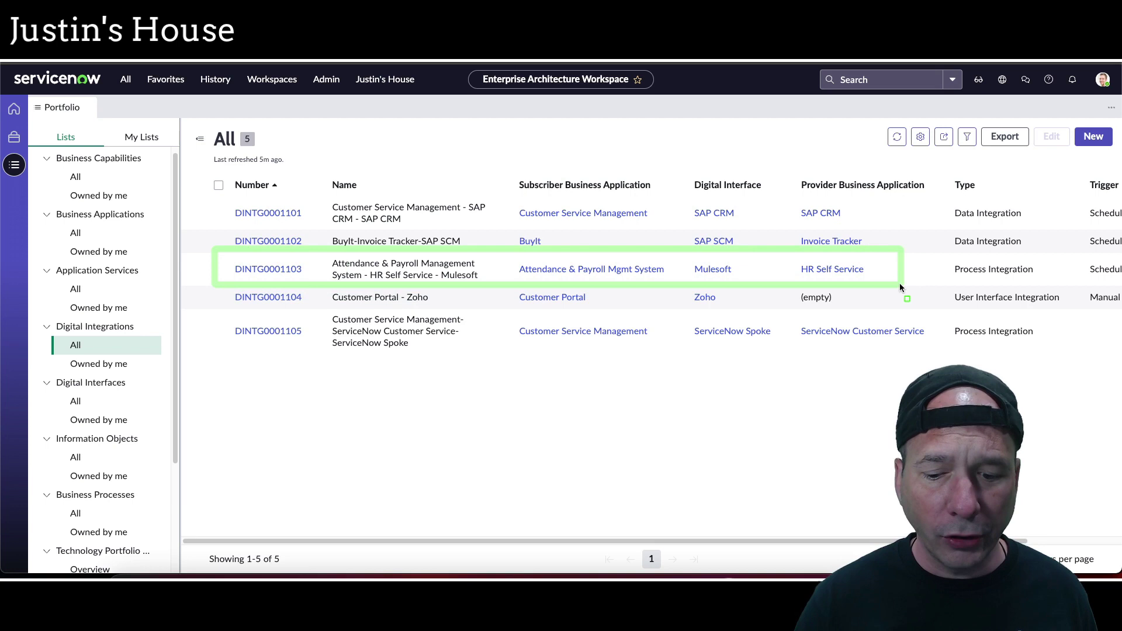
pyautogui.press('Escape')
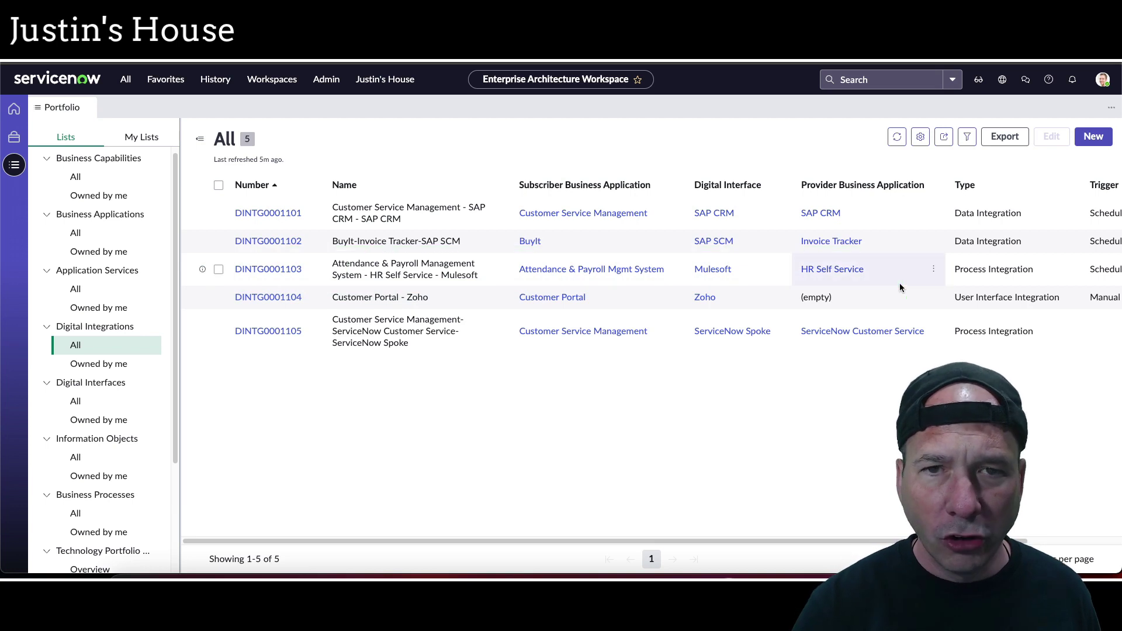
# - Open integration DINTG0001103 and review its Type options, leaving it as Process Integration
pyautogui.click(266, 270)
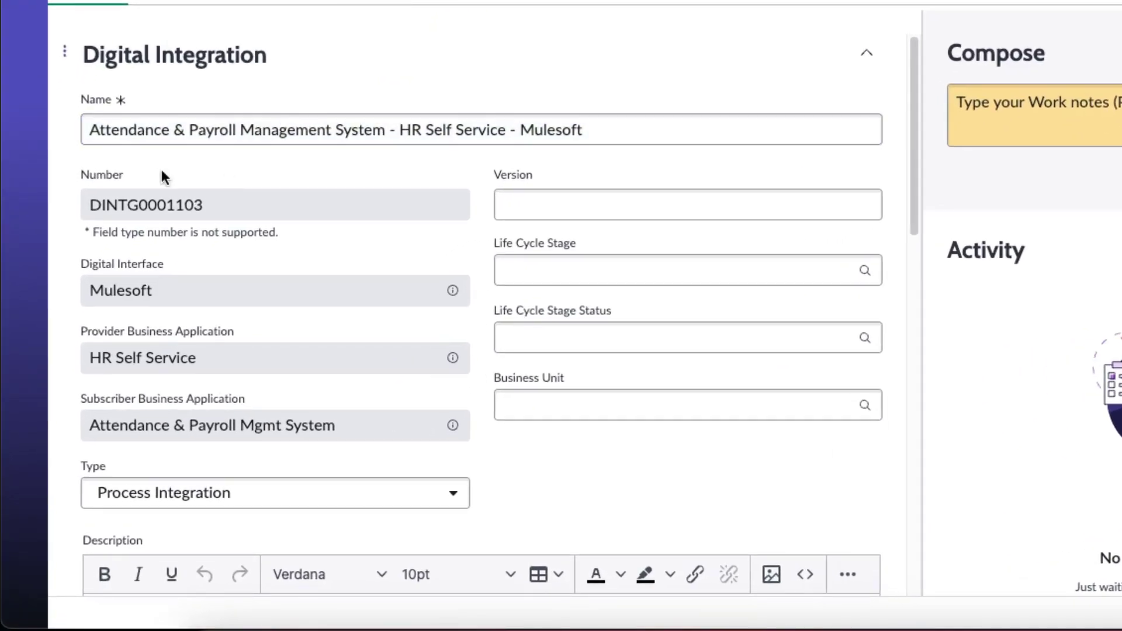
pyautogui.scroll(-2, 159, 167)
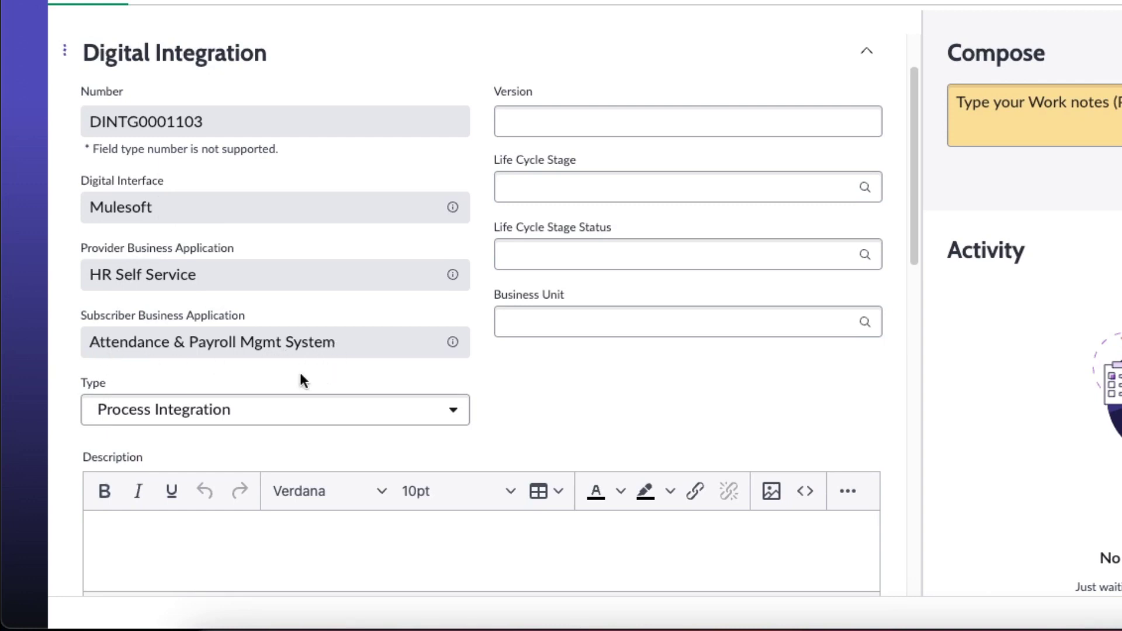
pyautogui.click(290, 409)
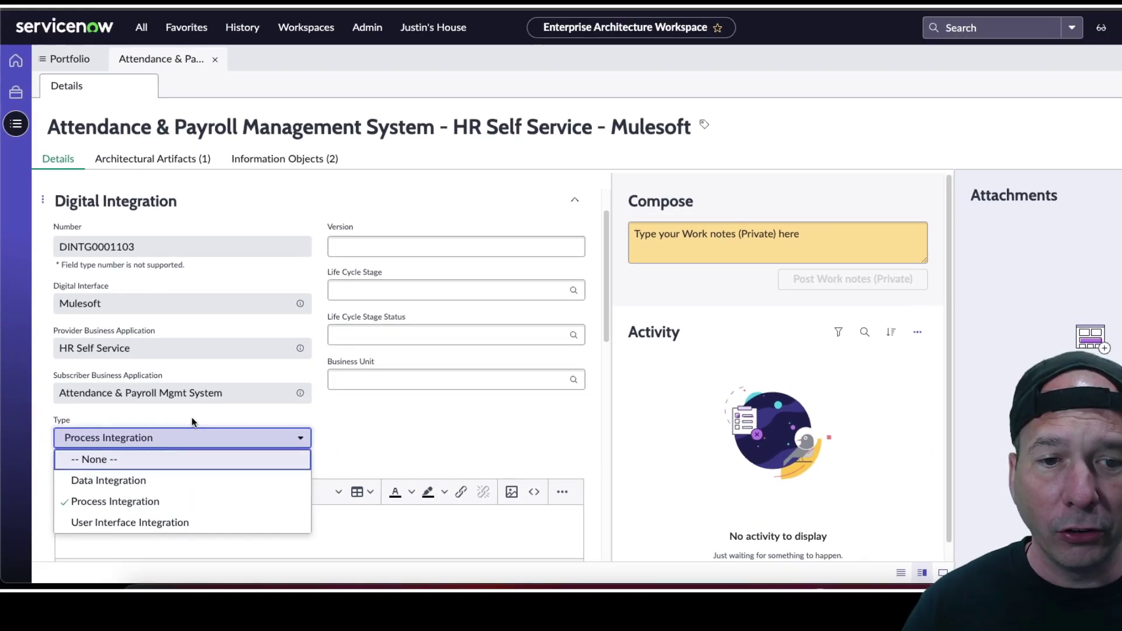
pyautogui.click(256, 286)
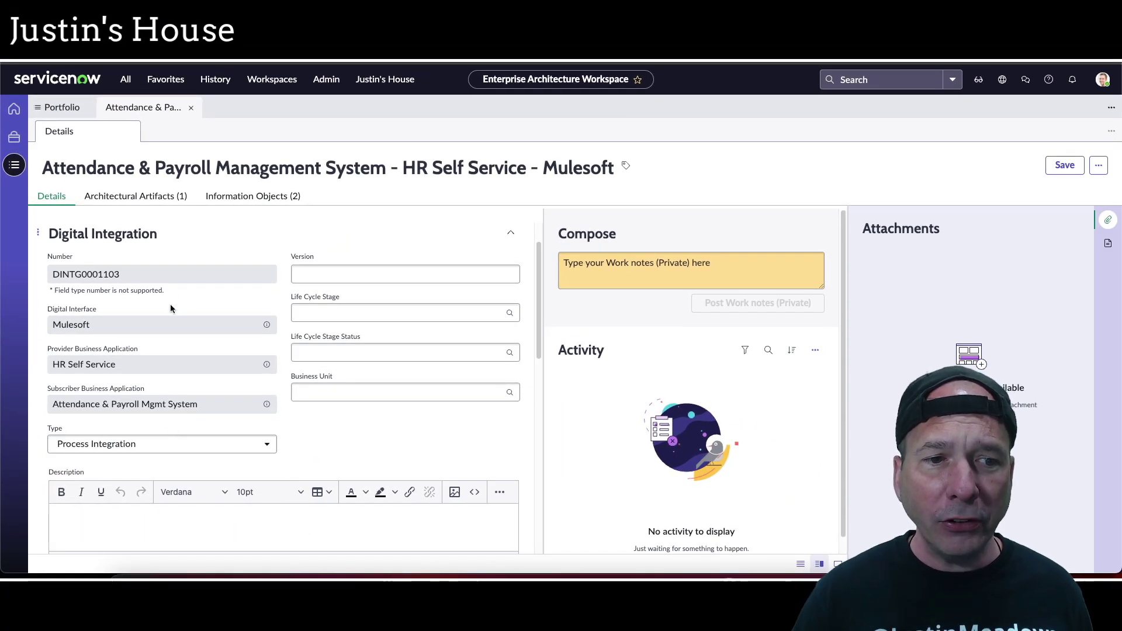
# - Open Mulesoft interface DINTF0001102, review its Interface Type options keeping Partner API, and browse the form
pyautogui.click(266, 325)
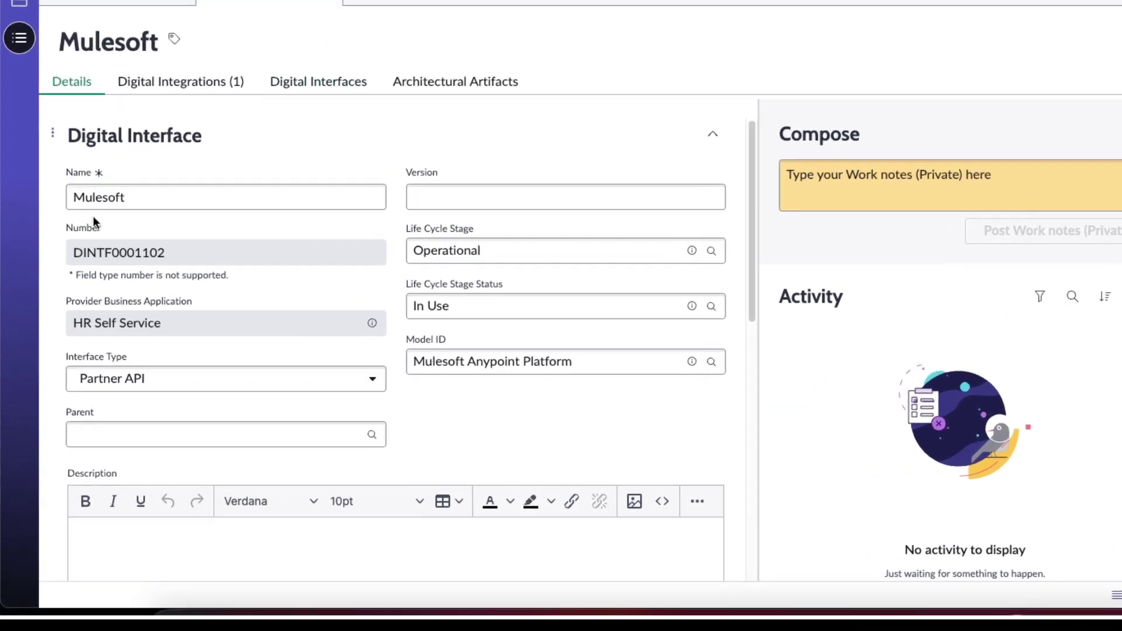
pyautogui.click(65, 275)
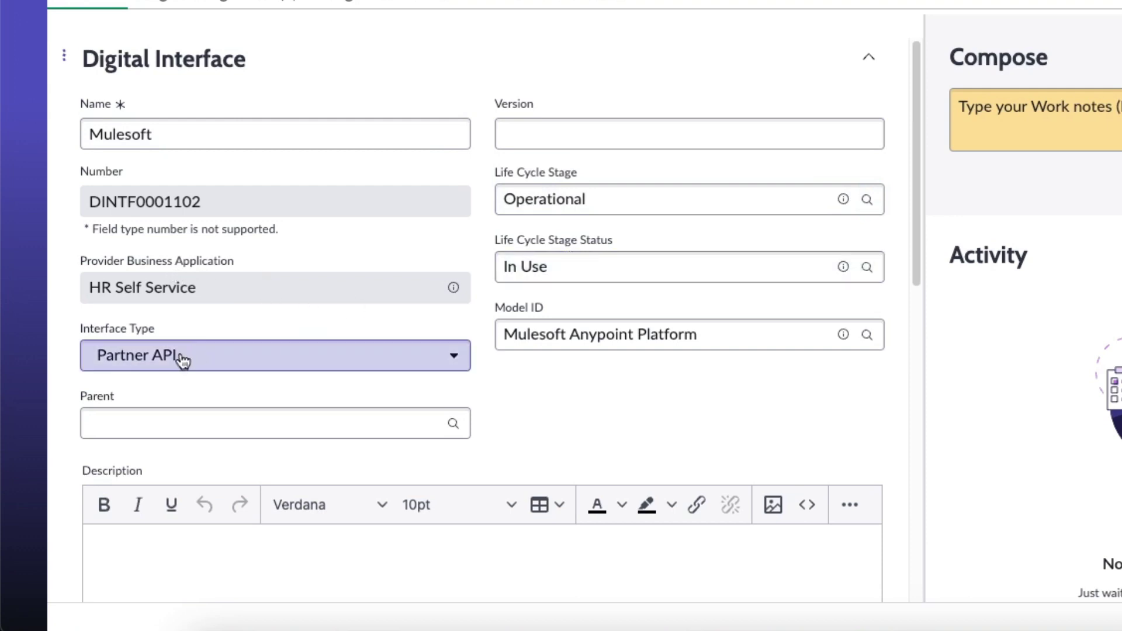
pyautogui.click(373, 370)
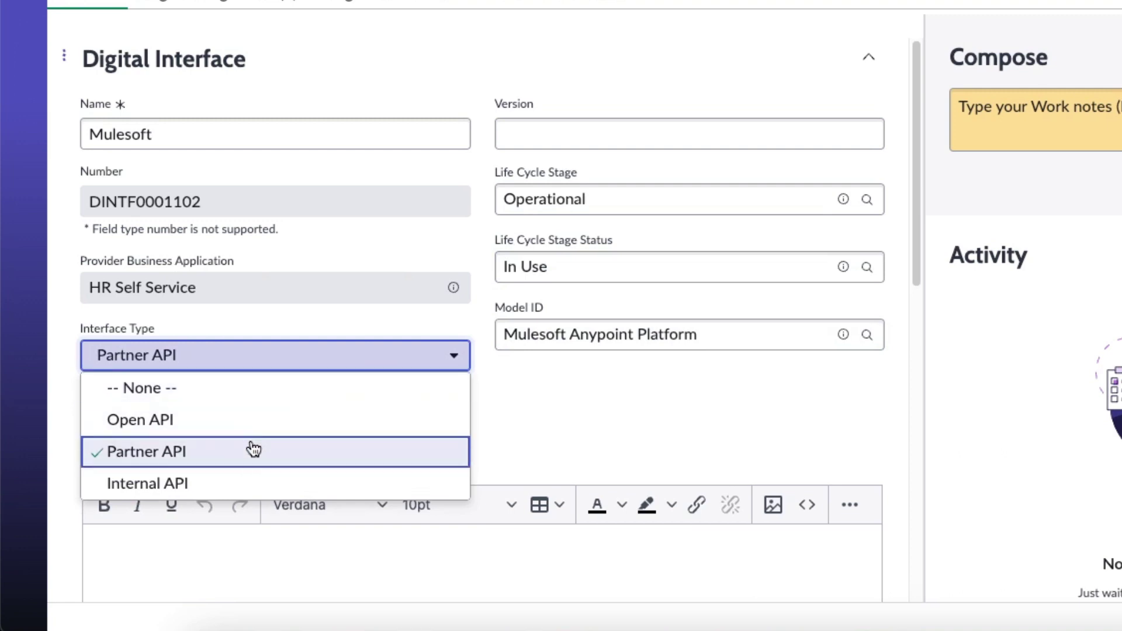
pyautogui.click(610, 428)
pyautogui.scroll(-5, 553, 391)
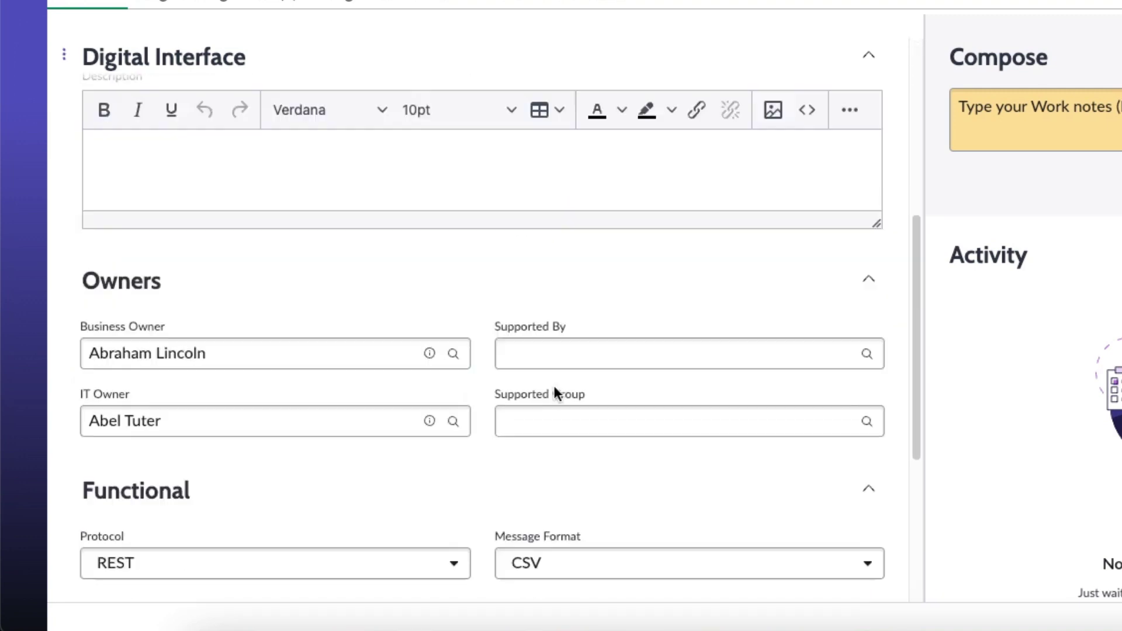
pyautogui.scroll(5, 553, 389)
pyautogui.scroll(-5, 339, 386)
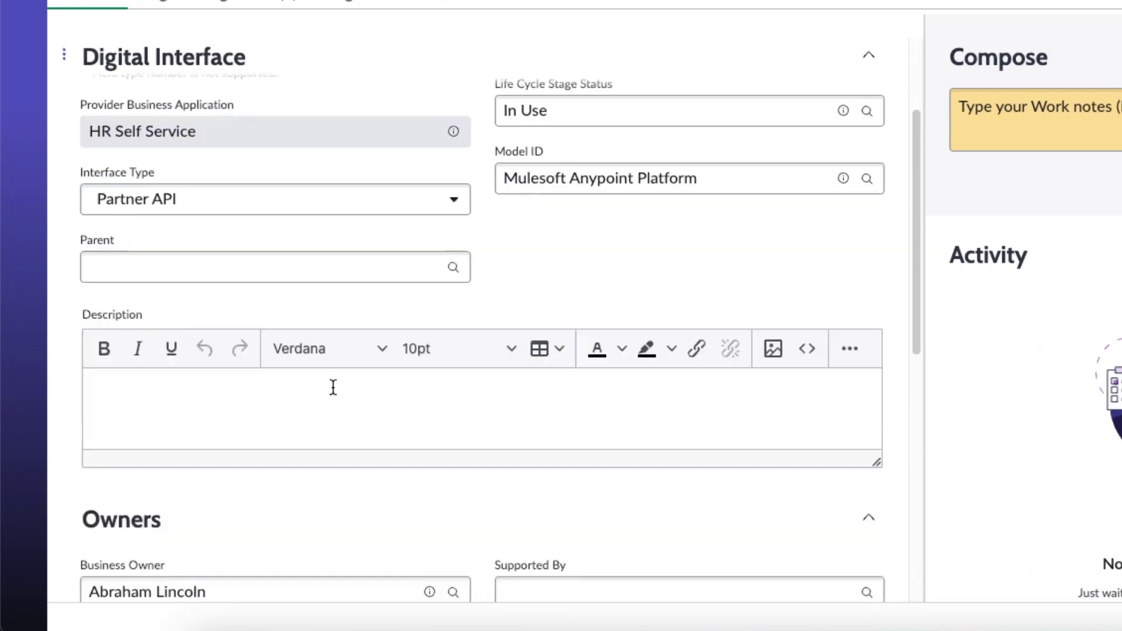
pyautogui.scroll(-3, 222, 344)
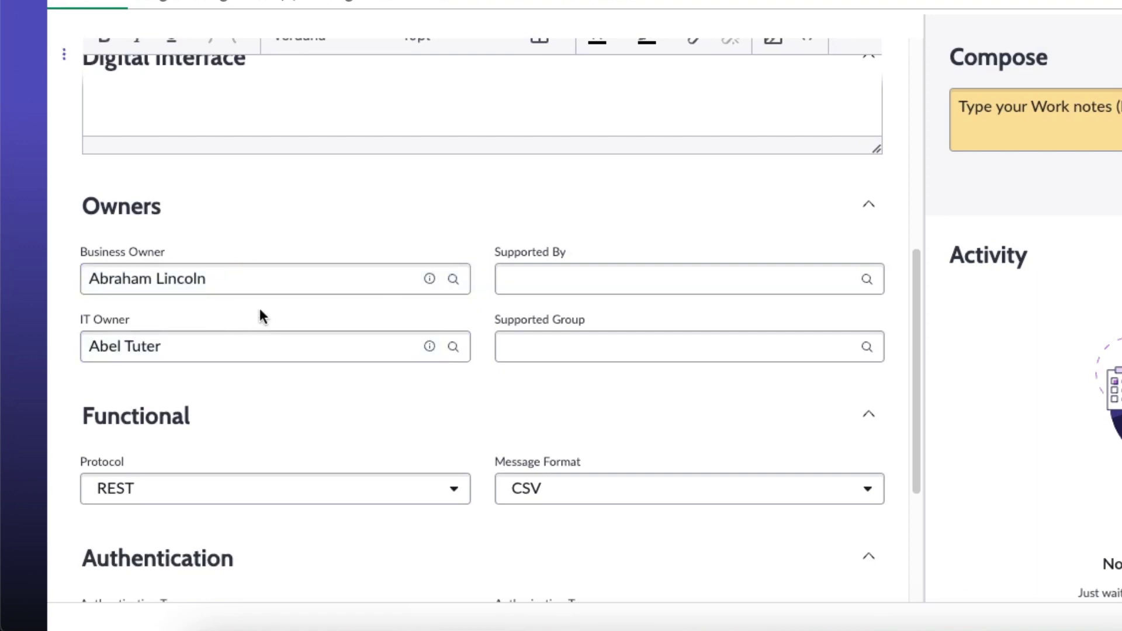
pyautogui.scroll(-1, 260, 305)
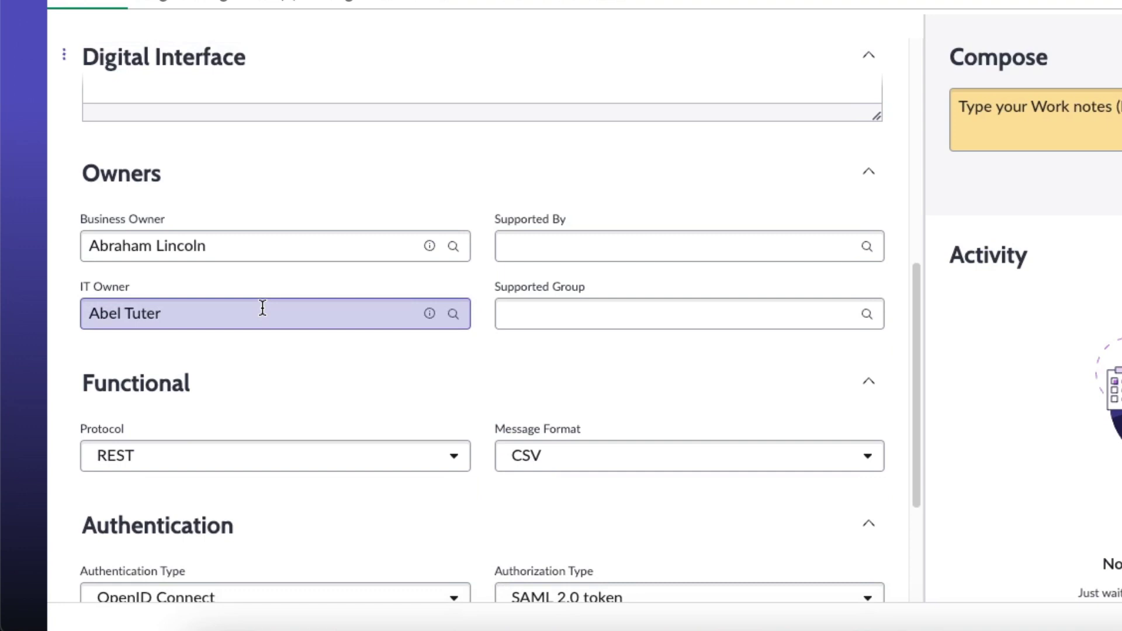
pyautogui.scroll(-4, 262, 308)
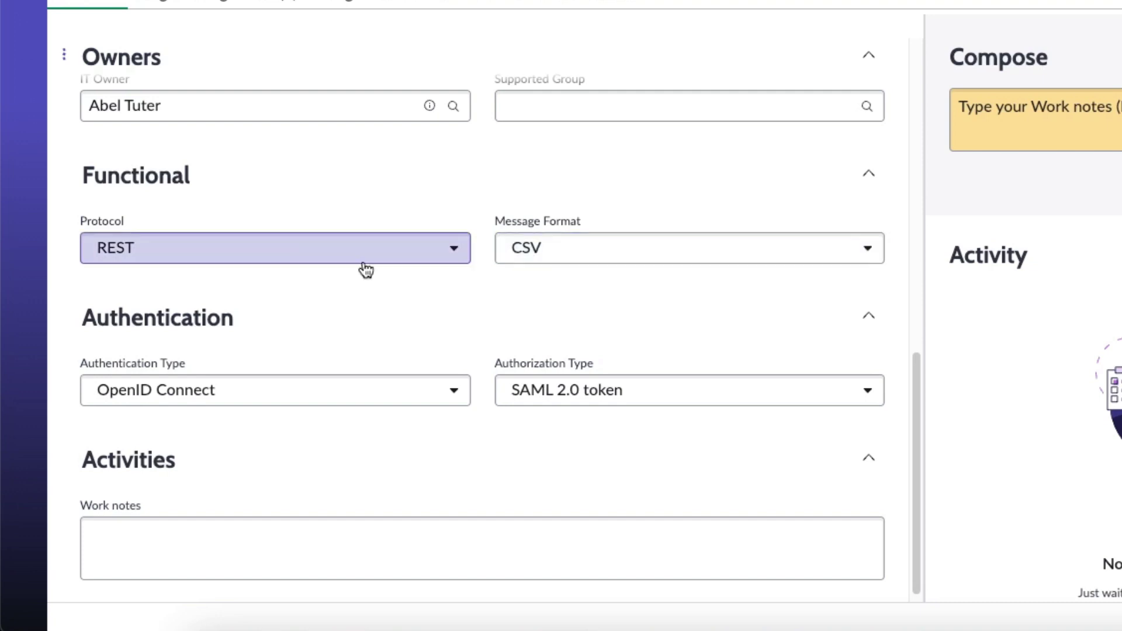
# - Review the Protocol and Message Format options, keeping REST and CSV unchanged
pyautogui.click(275, 246)
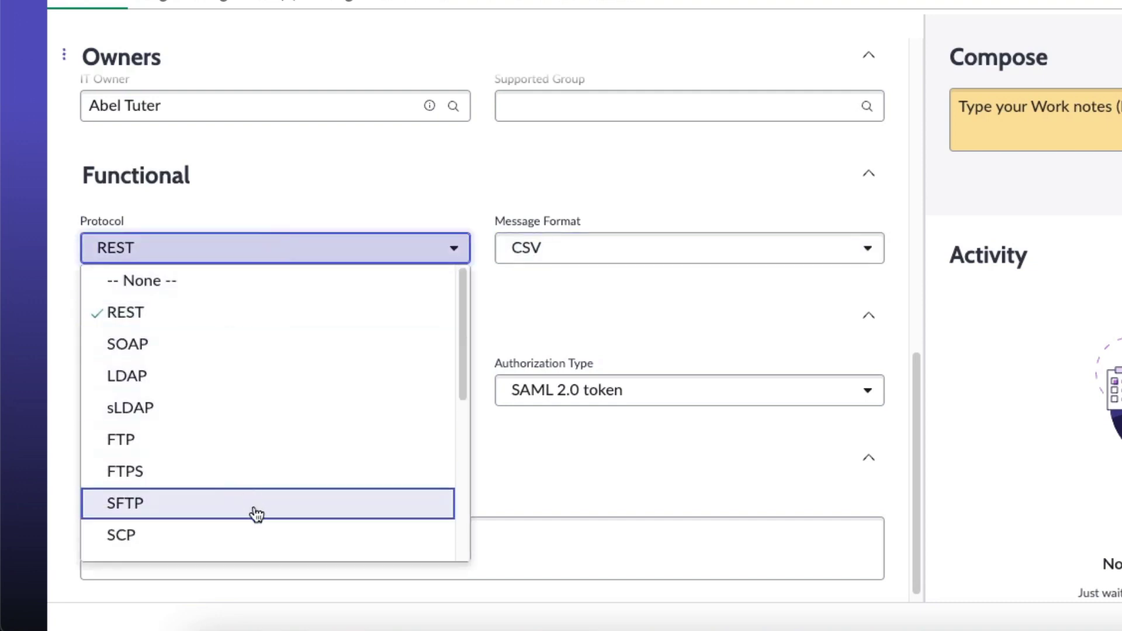
pyautogui.click(663, 253)
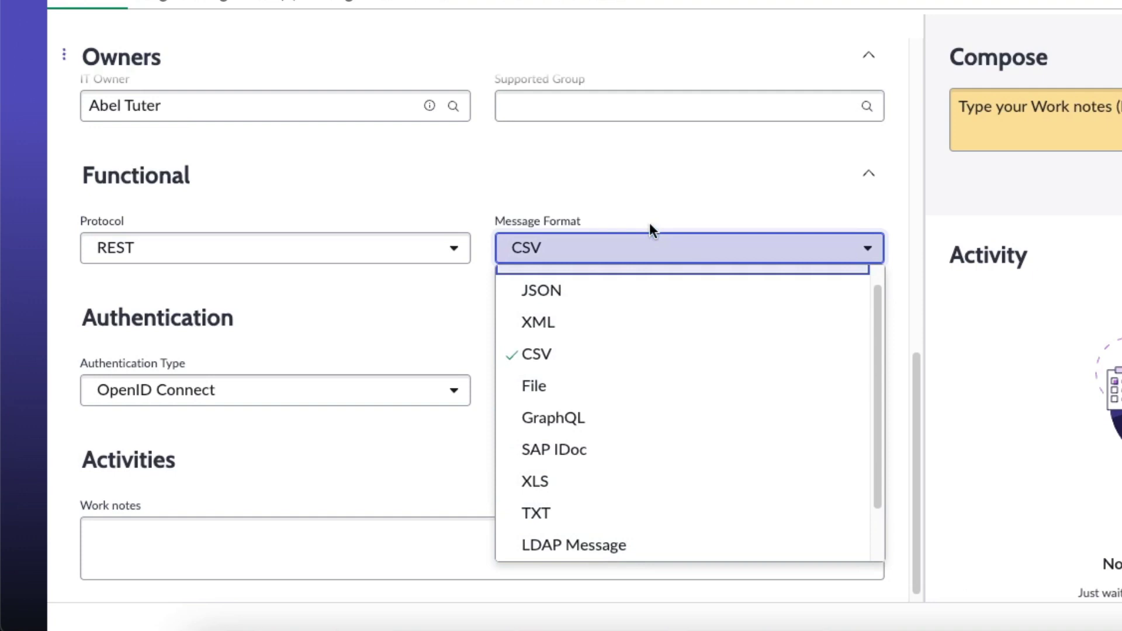
pyautogui.click(288, 326)
# - Review the authentication and authorization type options, keeping OpenID Connect and SAML 2.0 token
pyautogui.click(288, 325)
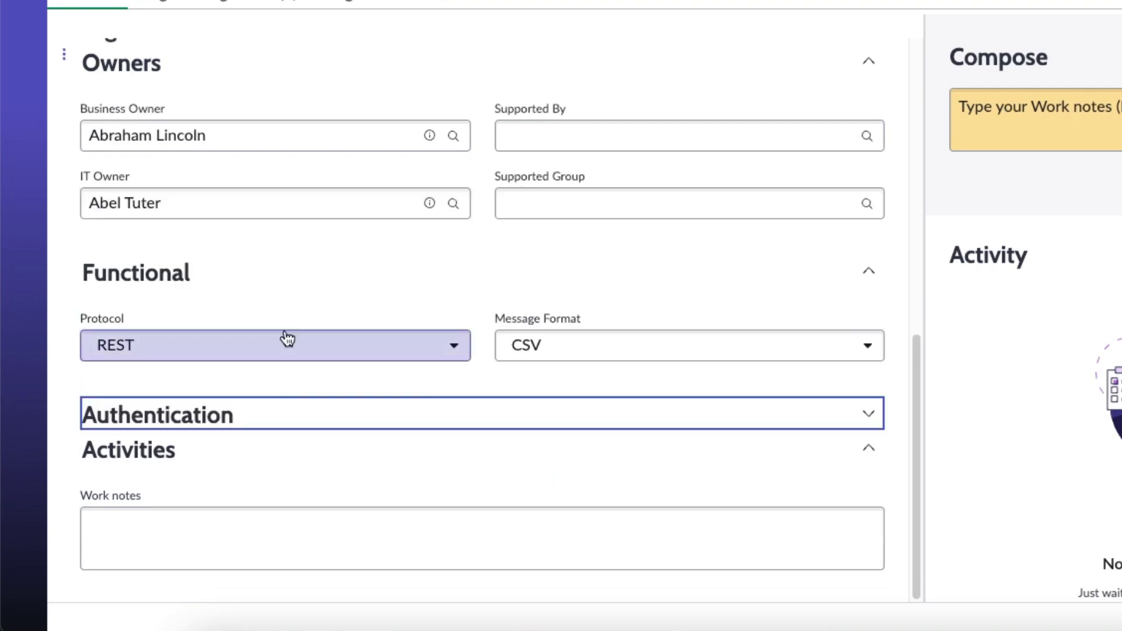
pyautogui.click(175, 332)
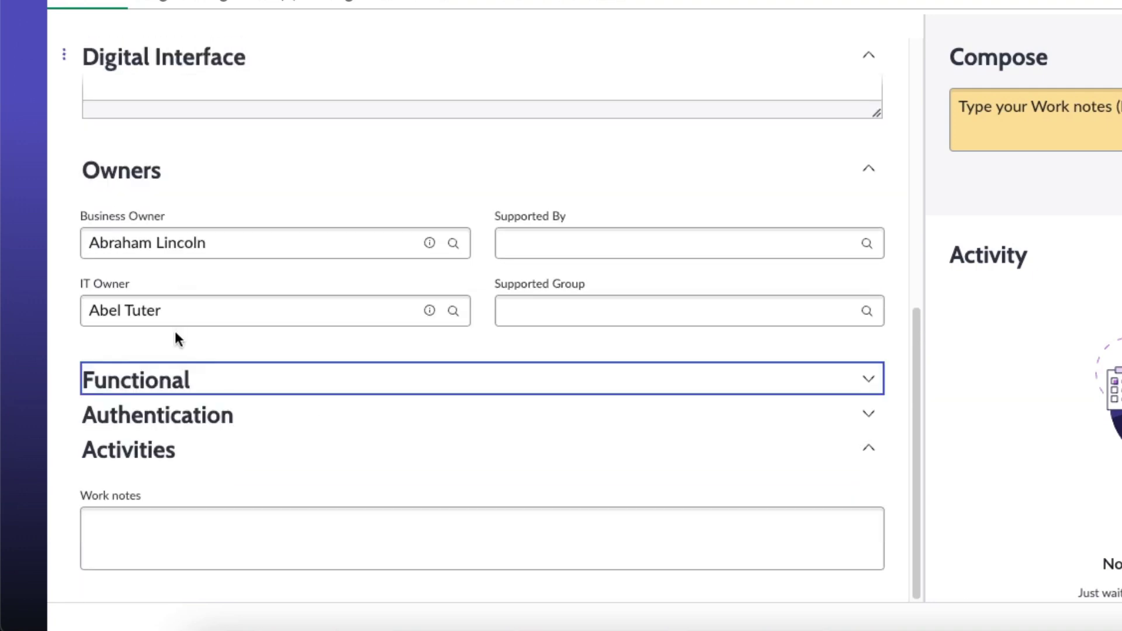
pyautogui.click(186, 383)
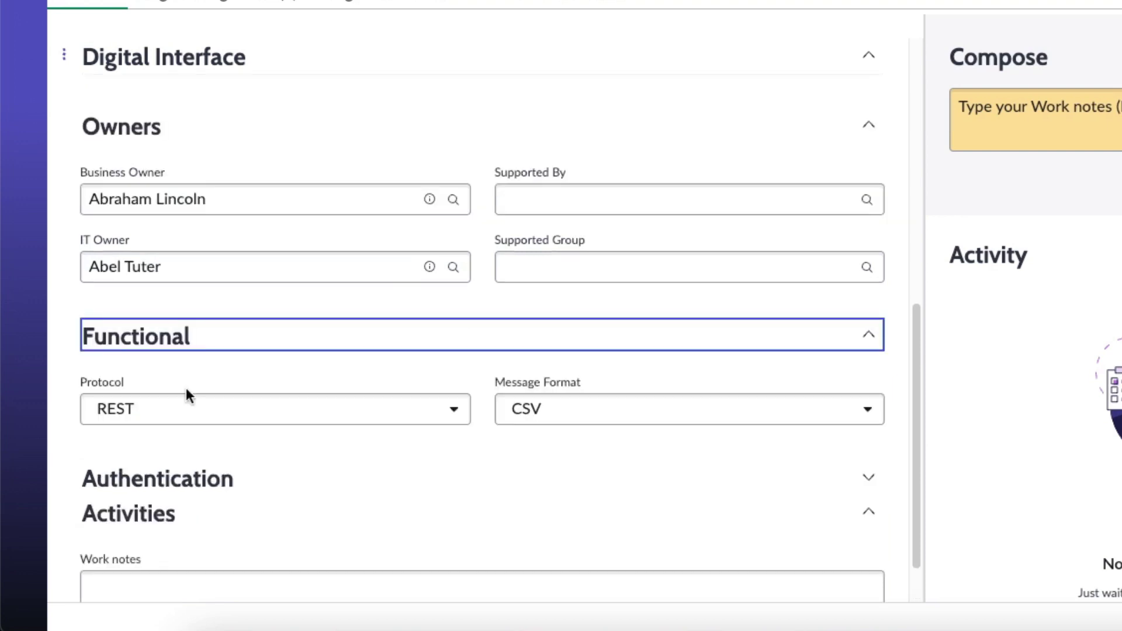
pyautogui.click(186, 422)
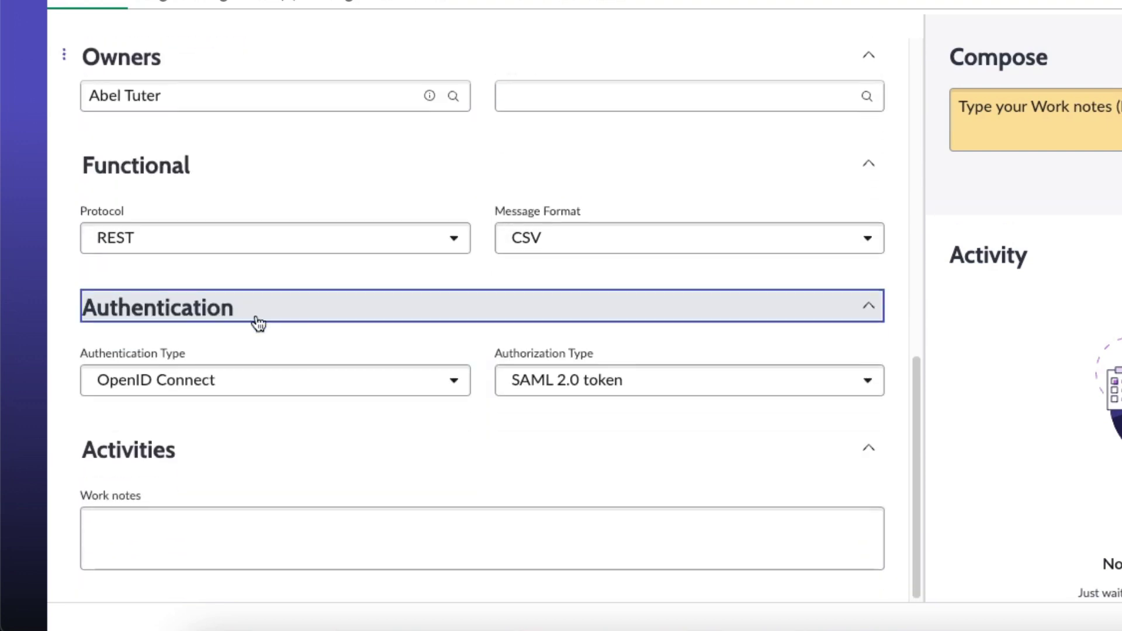
pyautogui.click(377, 383)
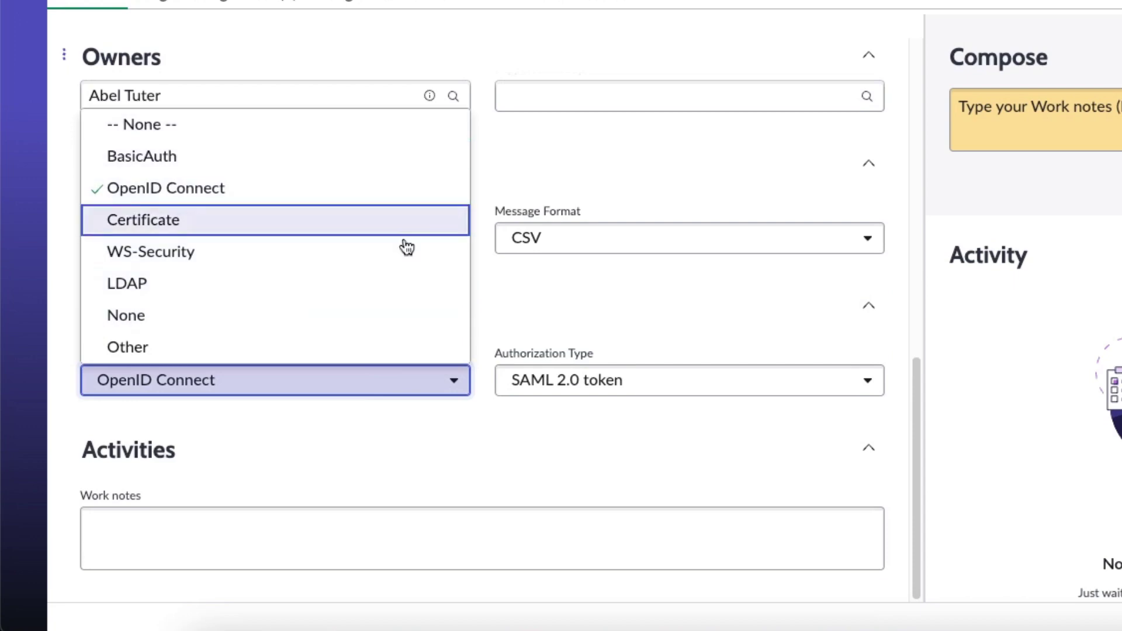
pyautogui.click(624, 382)
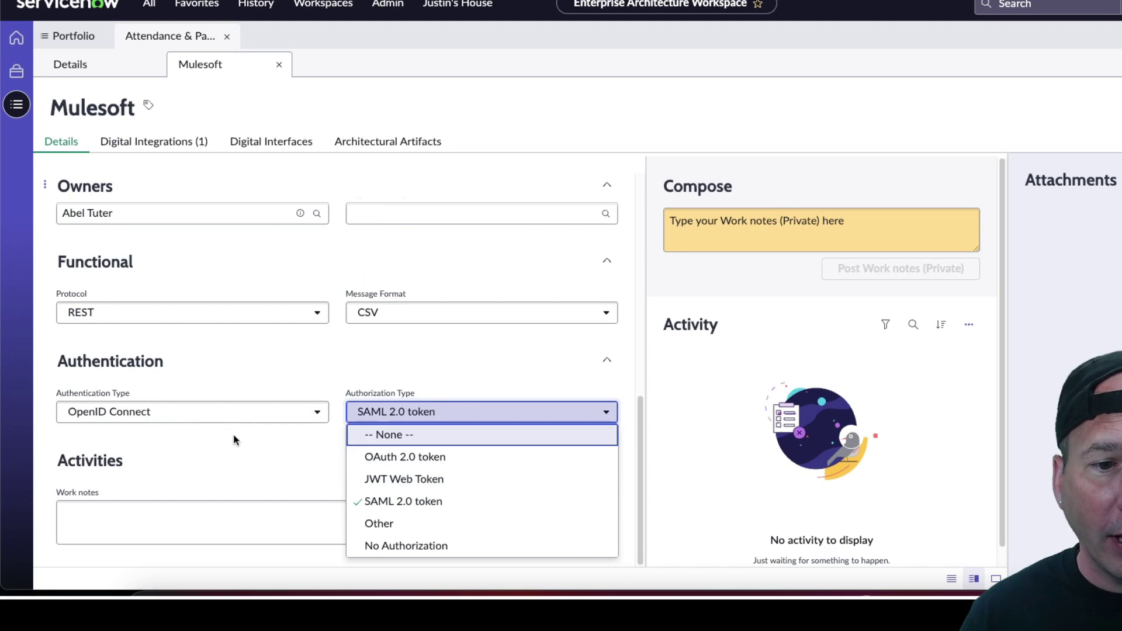
pyautogui.click(281, 436)
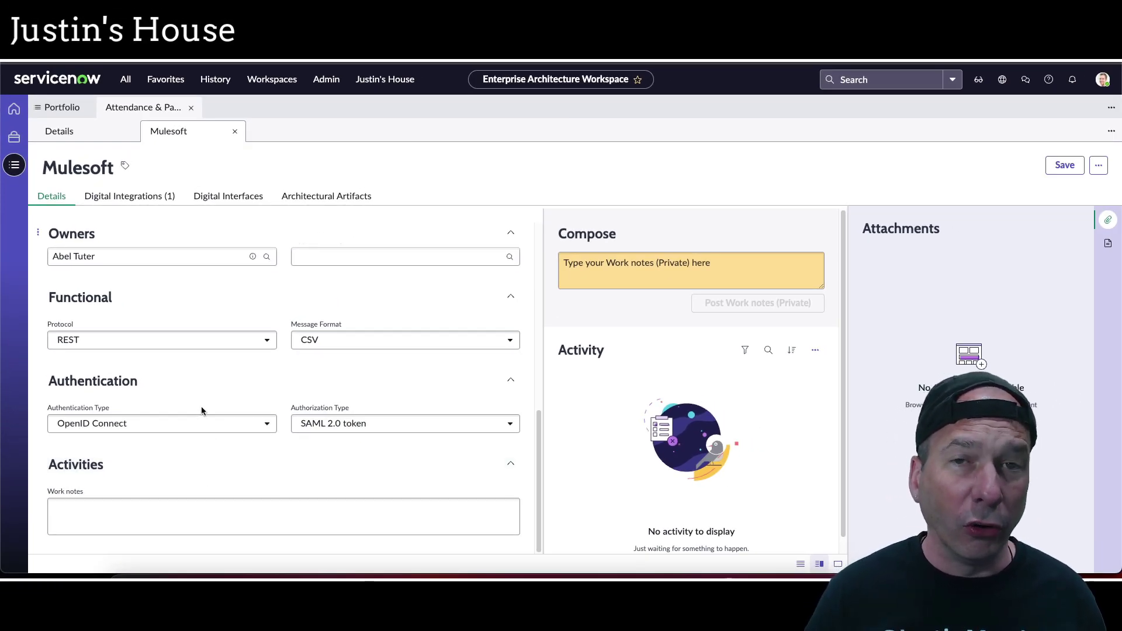
# - Return to integration DINTG0001103 and view its Functional section's Scheduled trigger with a Weeks interval
pyautogui.click(111, 133)
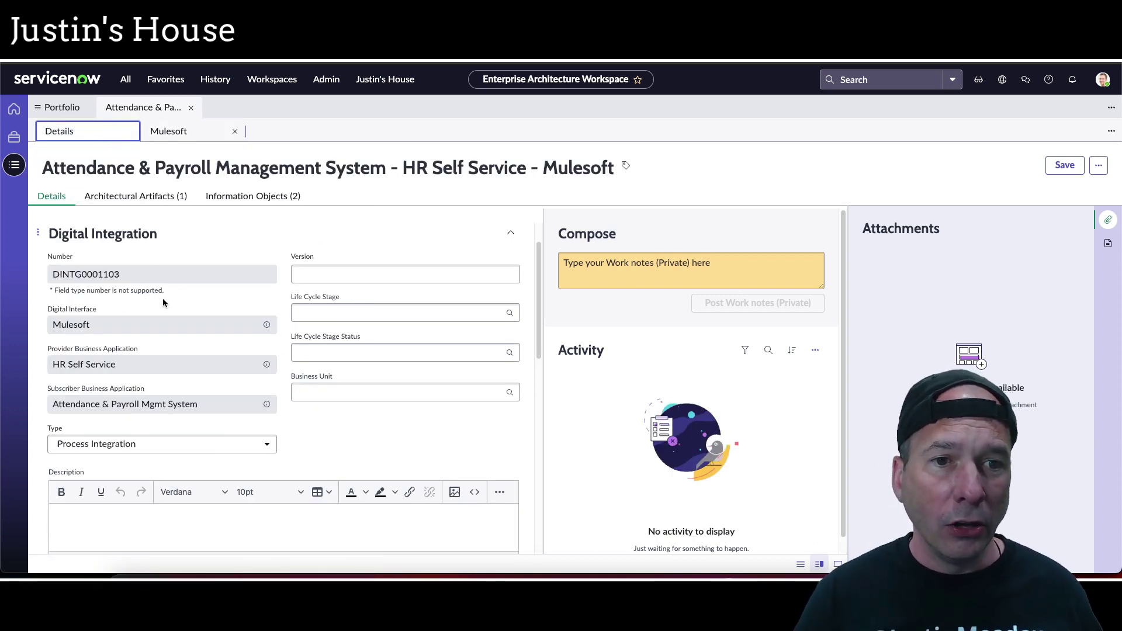
pyautogui.scroll(-1, 164, 324)
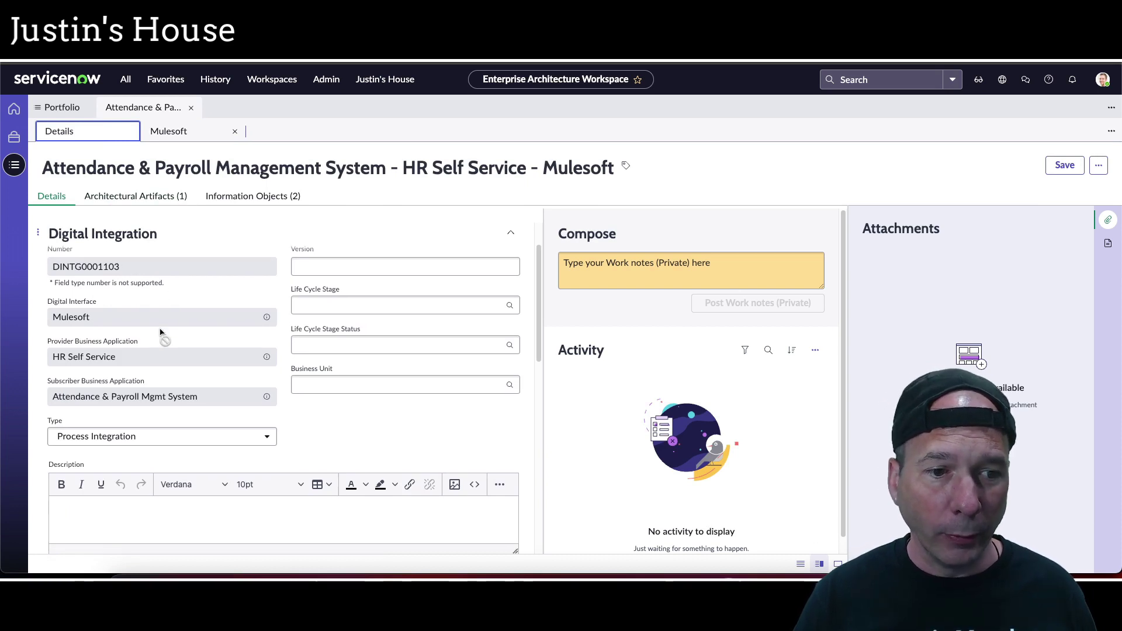
pyautogui.scroll(-8, 160, 331)
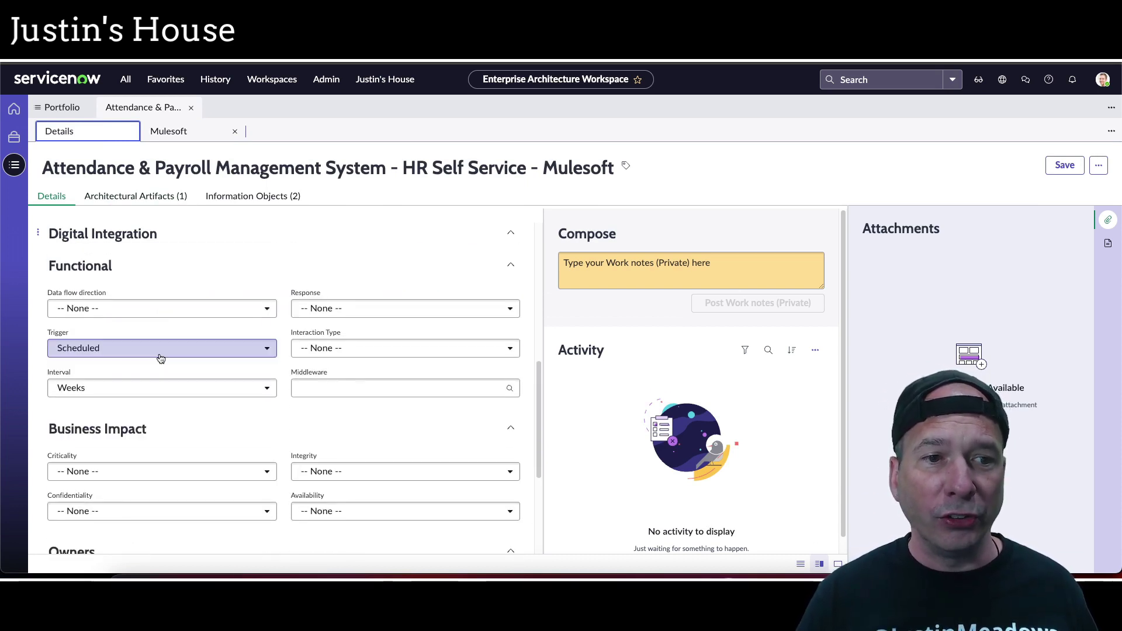
pyautogui.scroll(1, 160, 358)
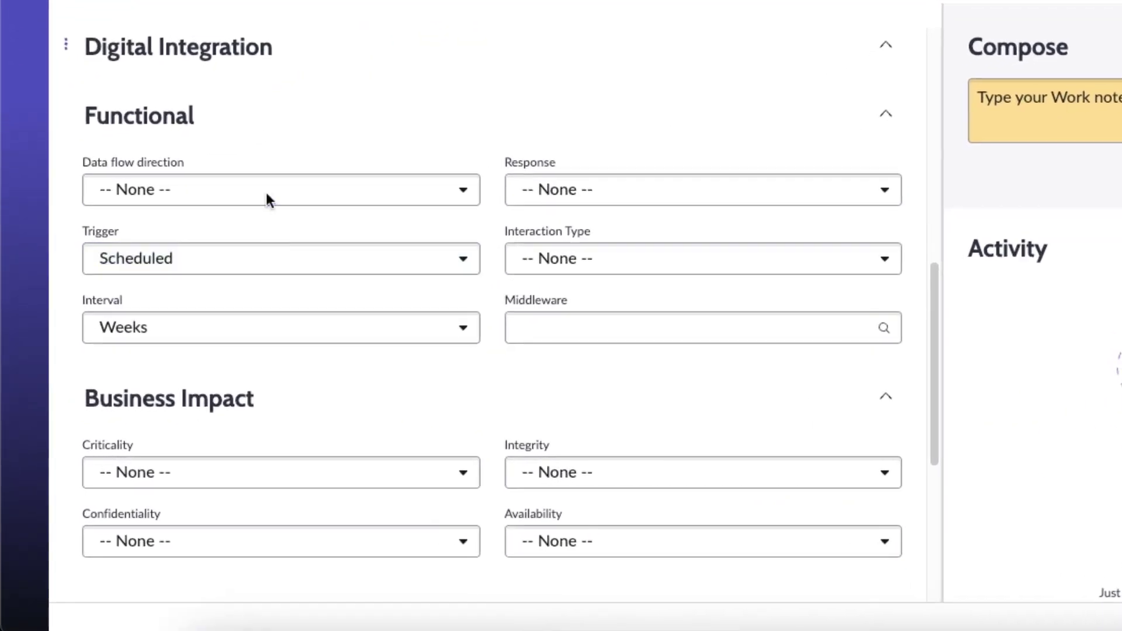
pyautogui.click(268, 190)
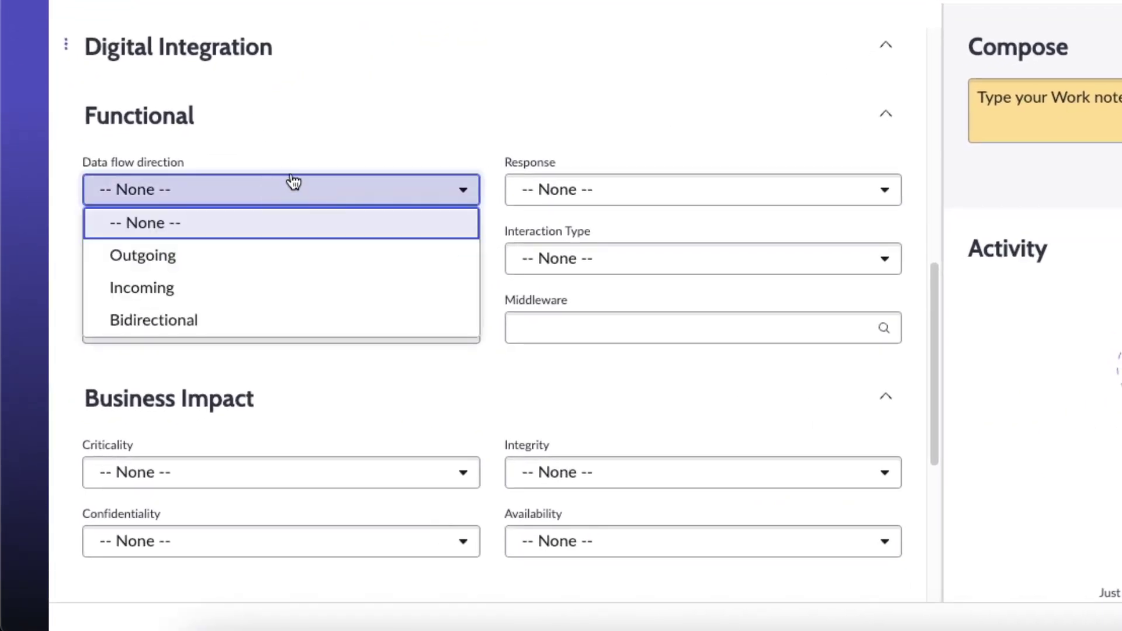
pyautogui.click(328, 158)
pyautogui.click(594, 188)
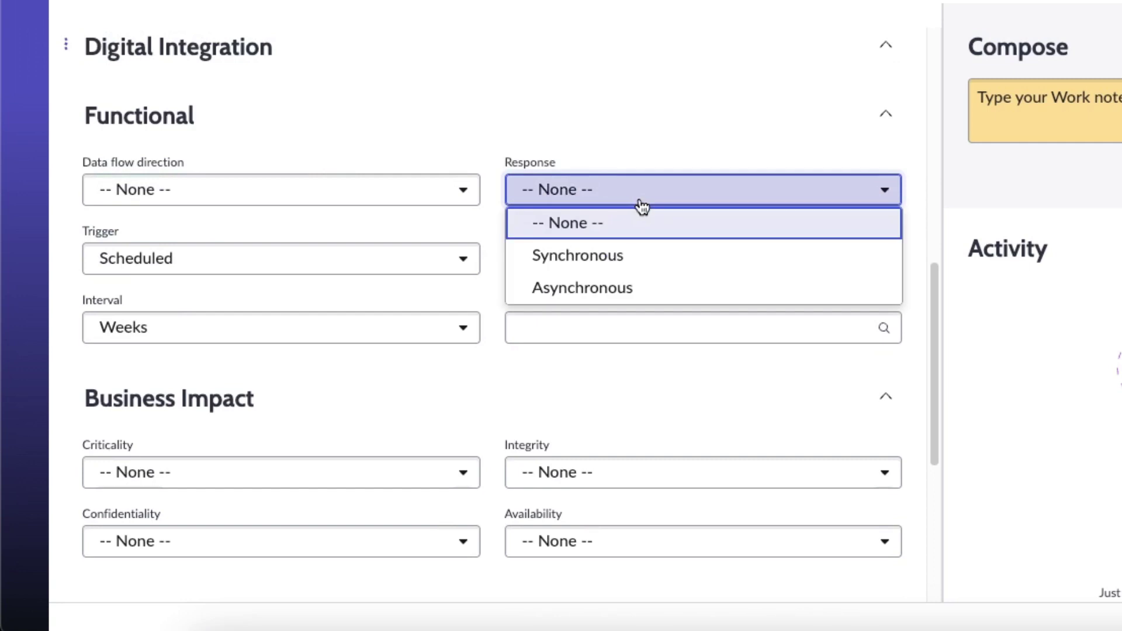
pyautogui.click(332, 162)
pyautogui.click(271, 251)
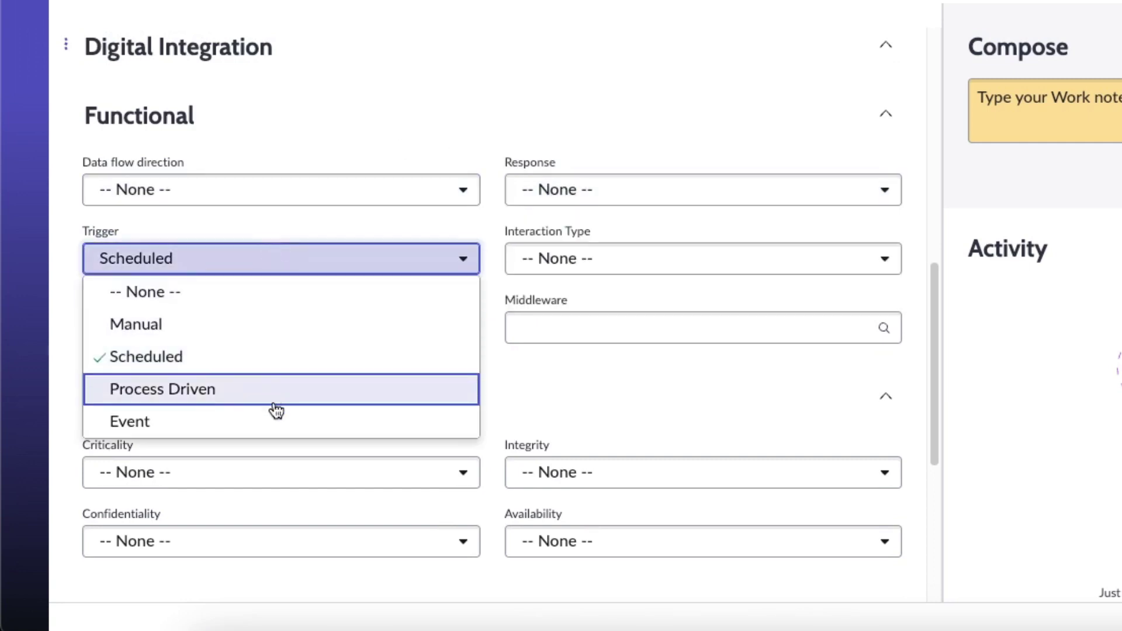
pyautogui.click(583, 270)
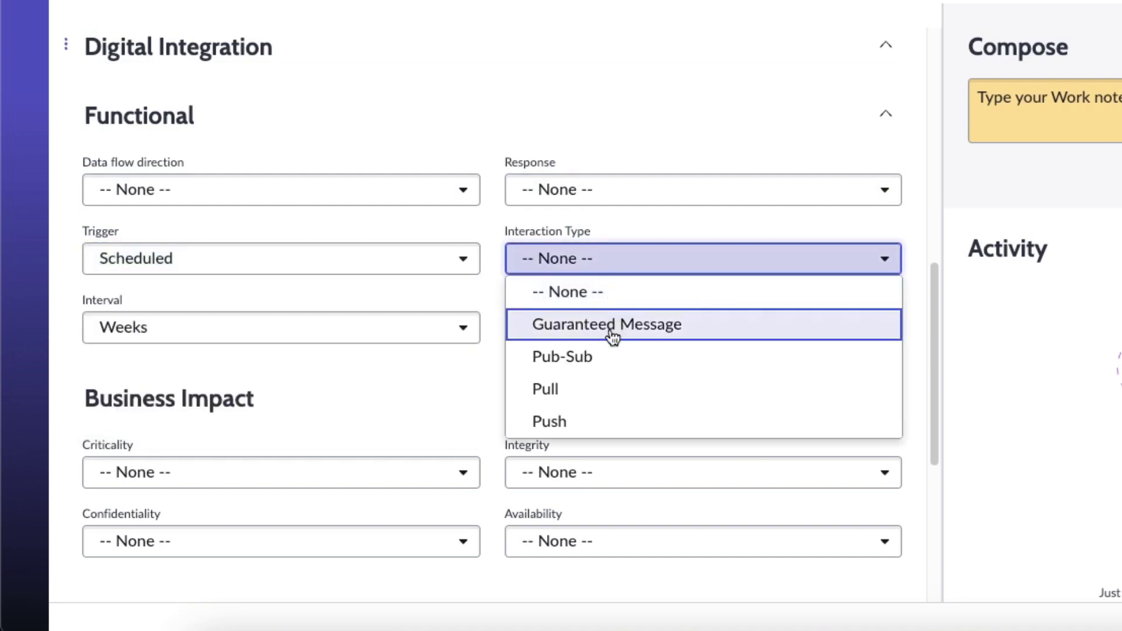
pyautogui.click(238, 338)
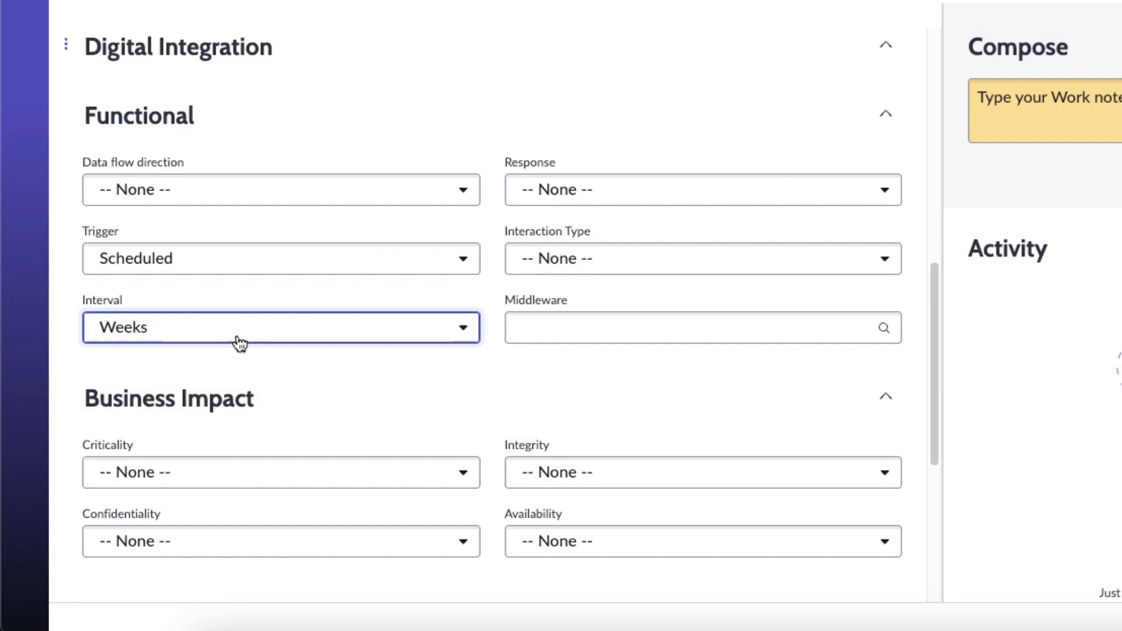
pyautogui.click(240, 334)
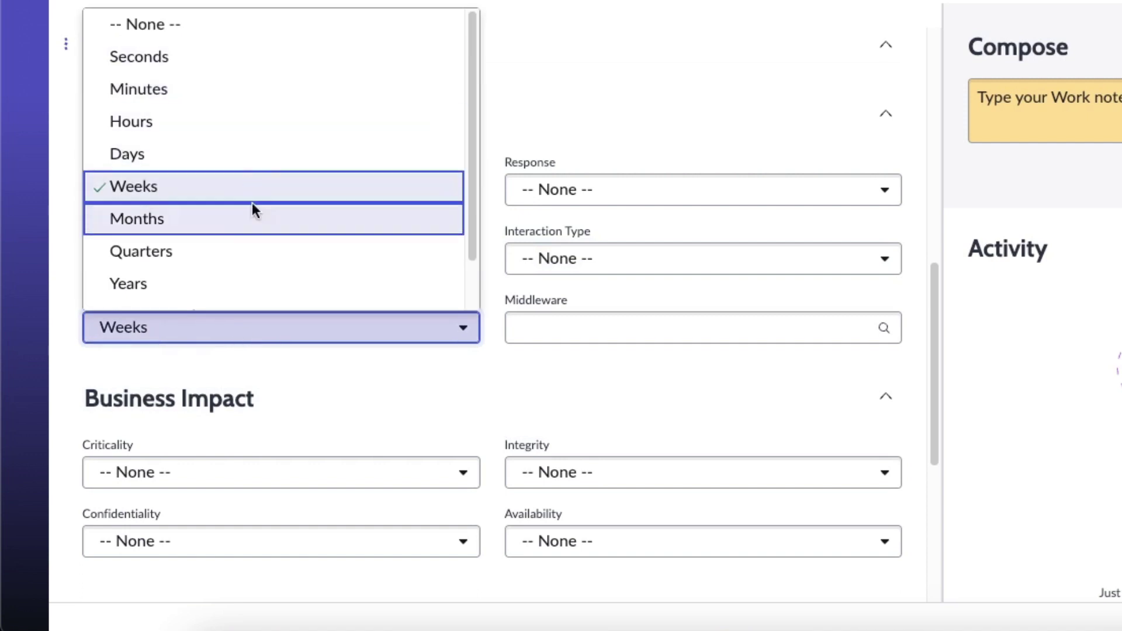
pyautogui.click(602, 318)
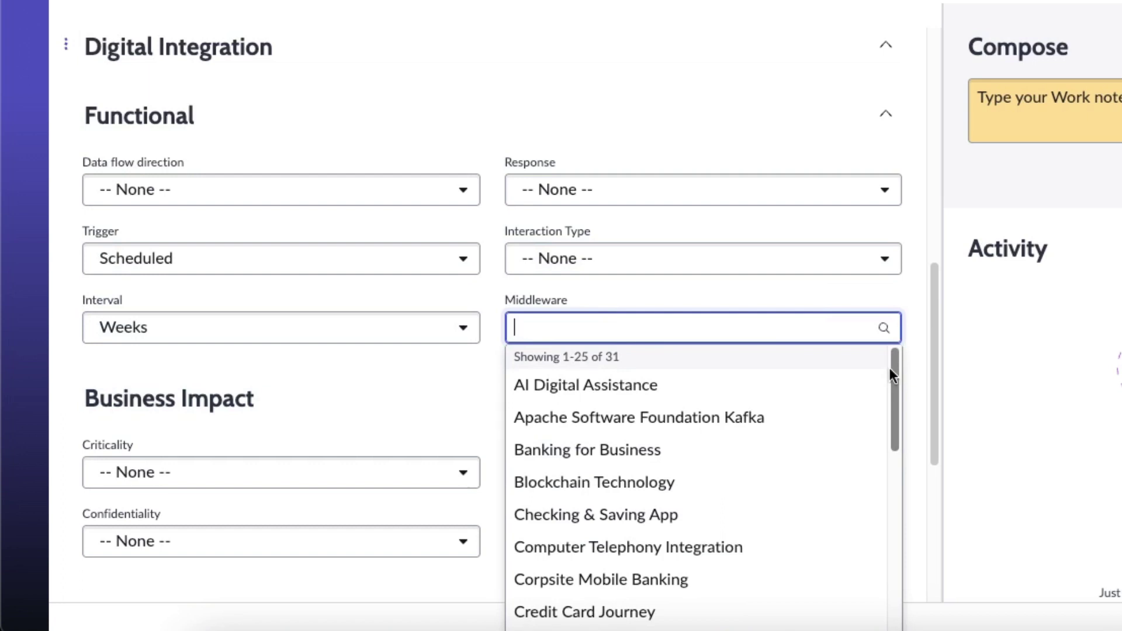
pyautogui.scroll(-8, 889, 367)
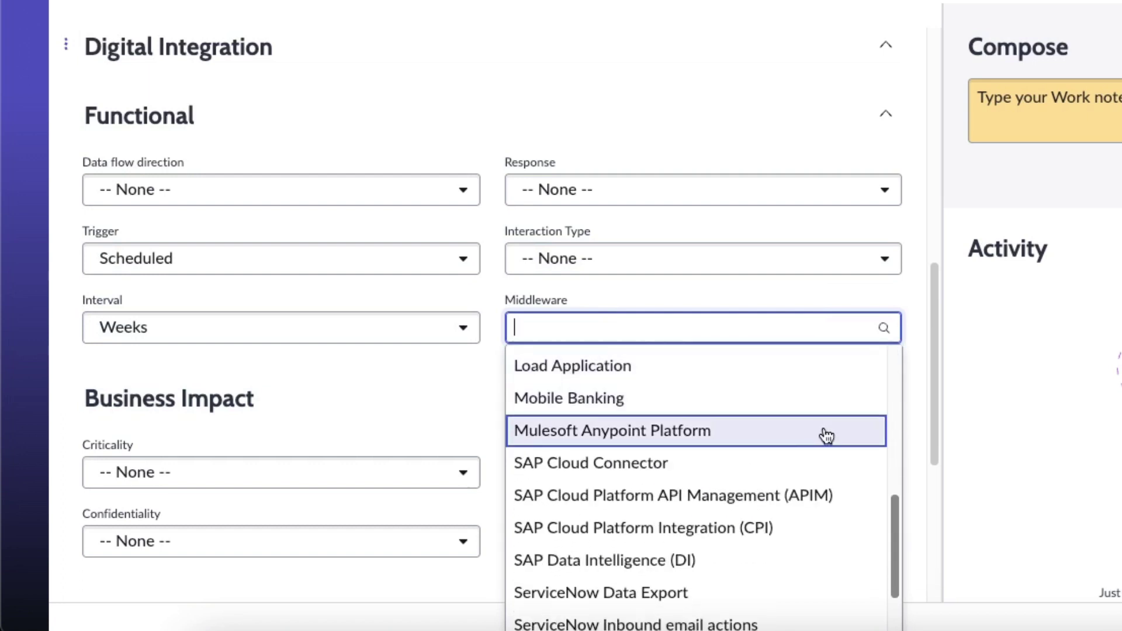
pyautogui.click(419, 359)
pyautogui.scroll(-3, 335, 390)
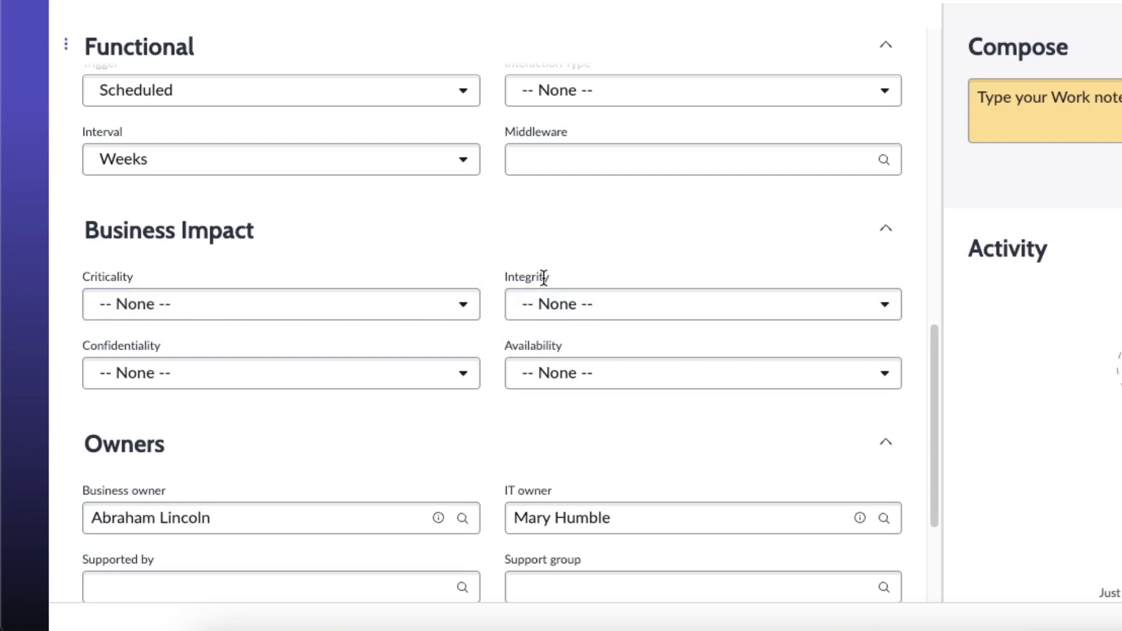
pyautogui.click(313, 299)
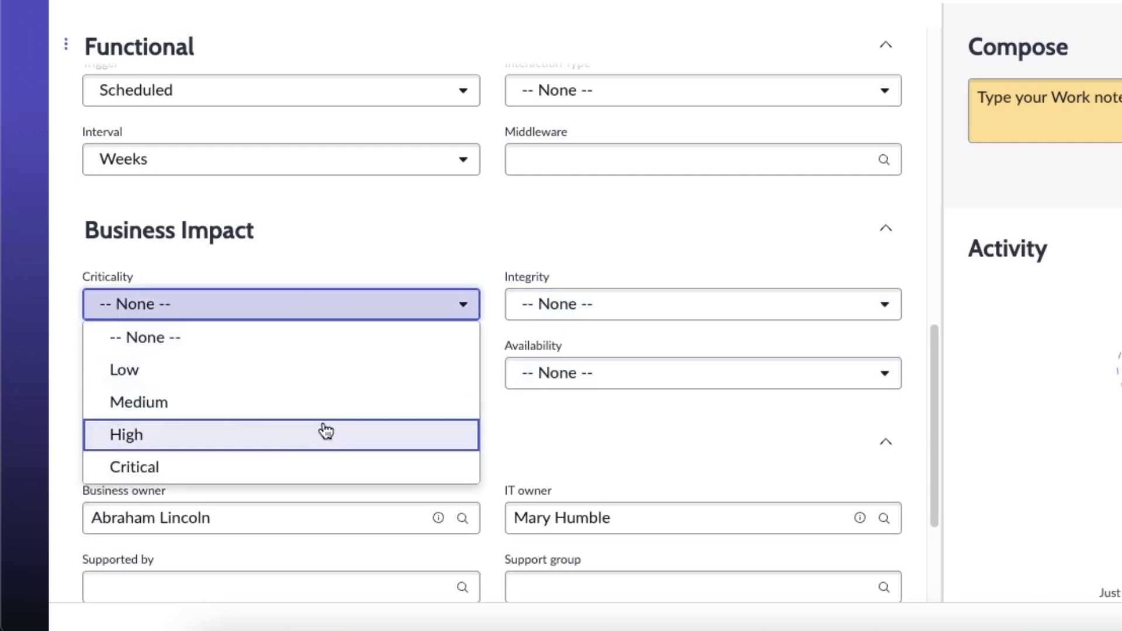
pyautogui.click(402, 248)
pyautogui.click(623, 304)
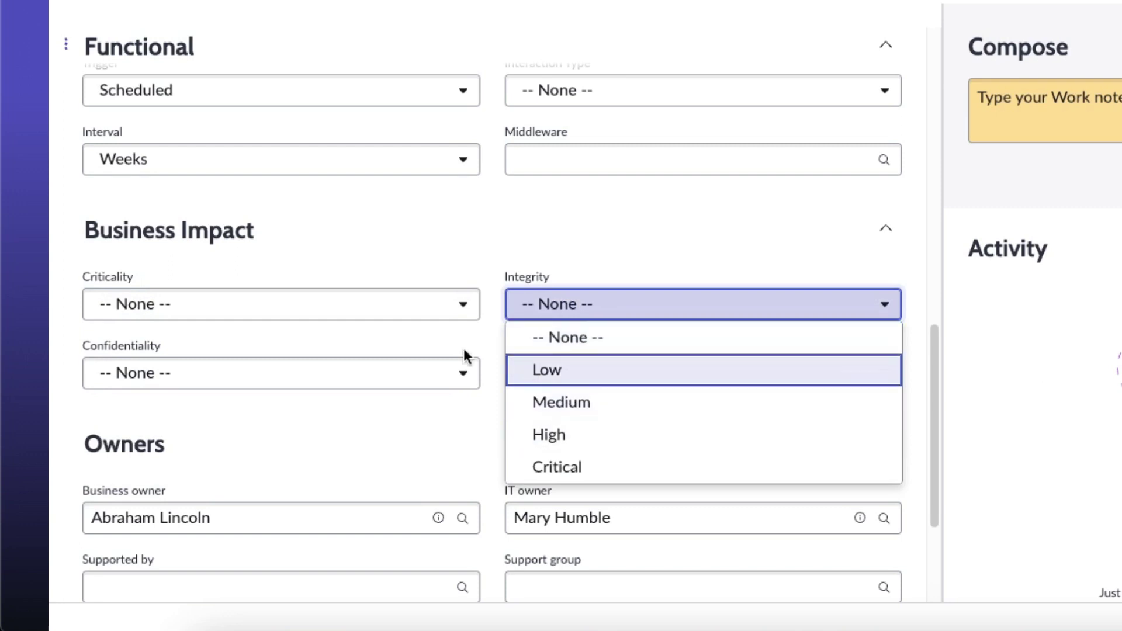
pyautogui.click(351, 374)
pyautogui.click(591, 370)
pyautogui.click(591, 373)
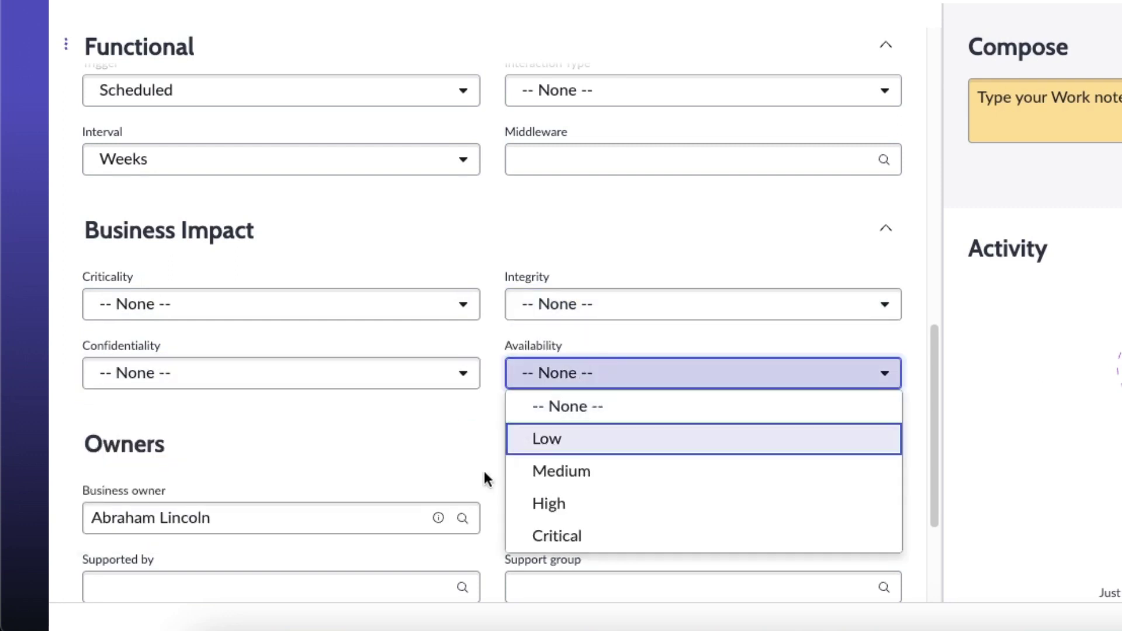
pyautogui.click(331, 457)
pyautogui.click(331, 456)
pyautogui.scroll(-3, 333, 421)
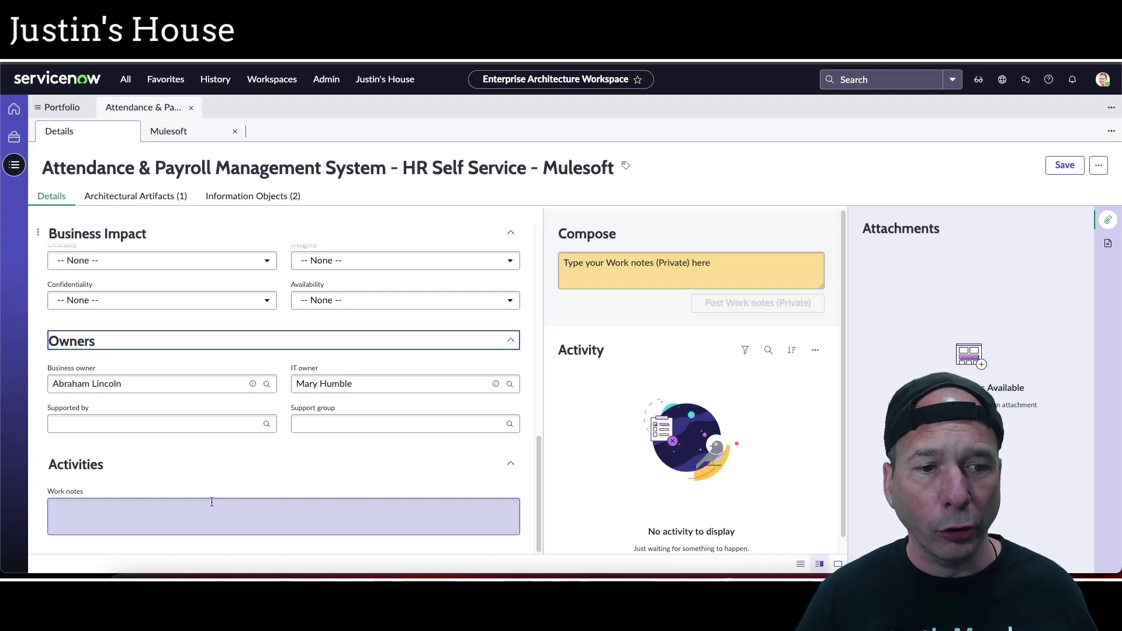
# - Show the integration's Architectural Artifacts, listing the Application/Organization Matrix artifact
pyautogui.scroll(10, 217, 480)
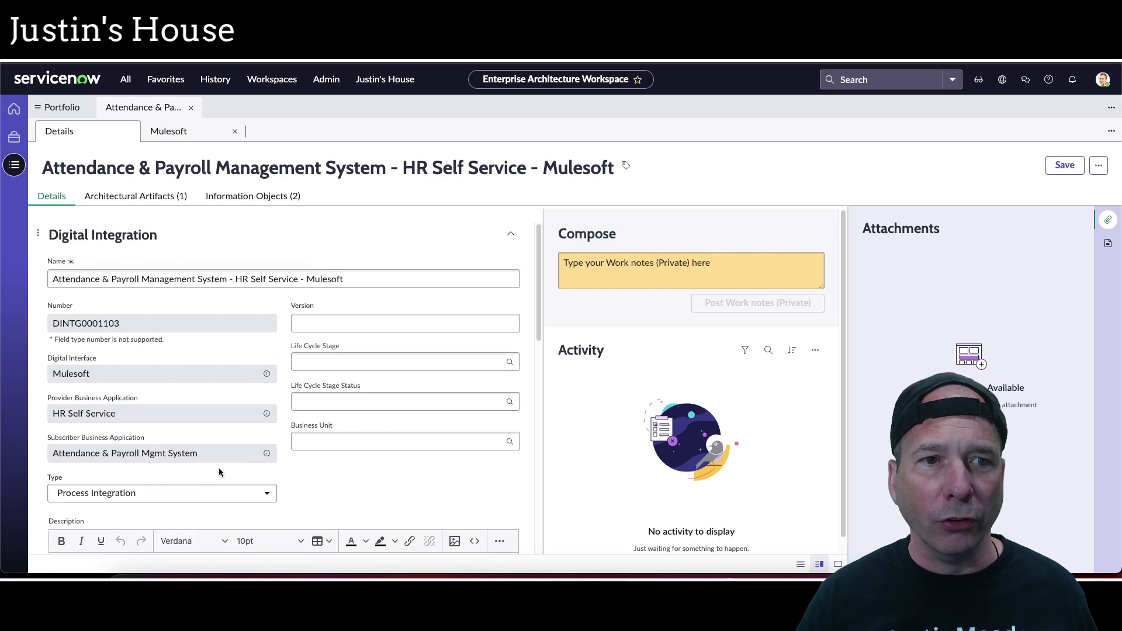
pyautogui.click(153, 197)
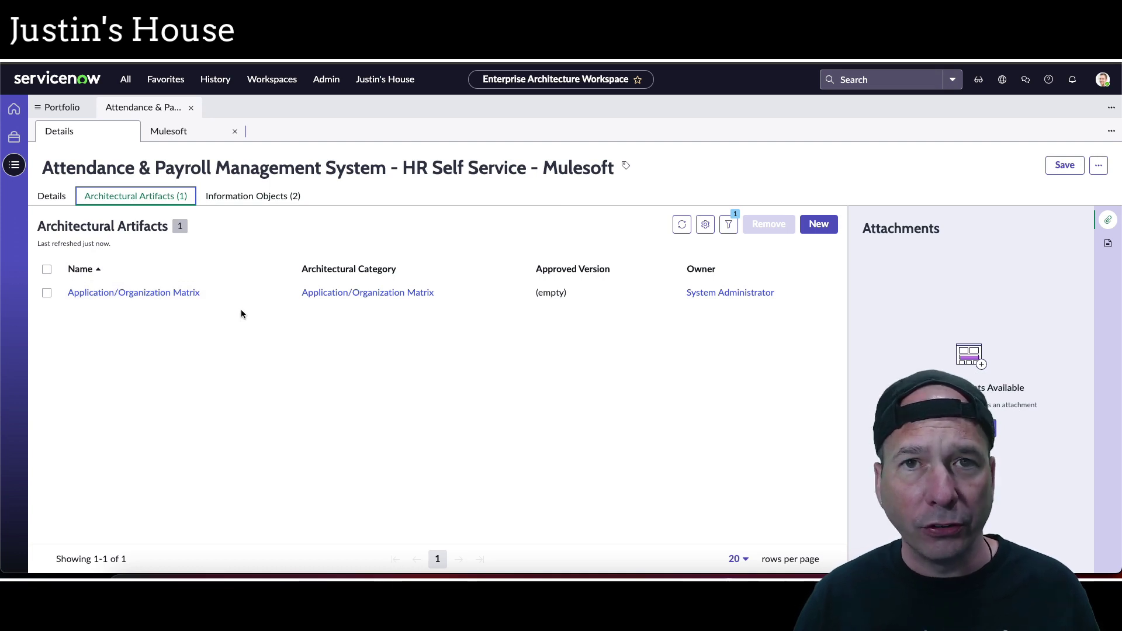
# - Review the linked information objects Employee Time & Leaves and Employee Payroll, then return to Details
pyautogui.click(272, 198)
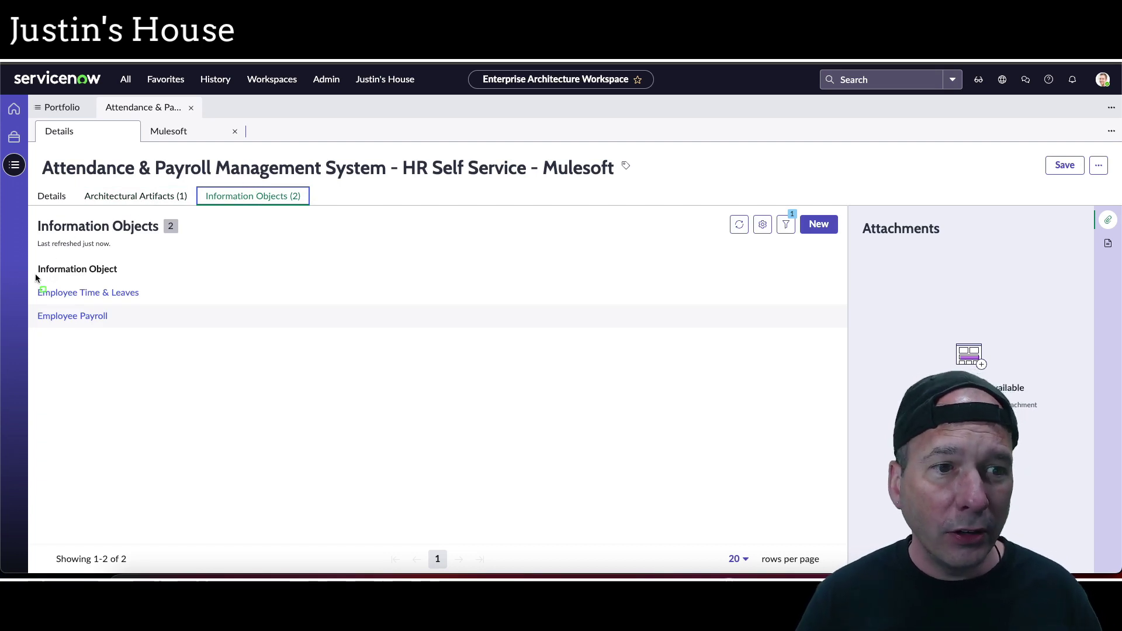
pyautogui.moveTo(28, 276)
pyautogui.mouseDown()
pyautogui.moveTo(155, 317)
pyautogui.moveTo(165, 339)
pyautogui.mouseUp()
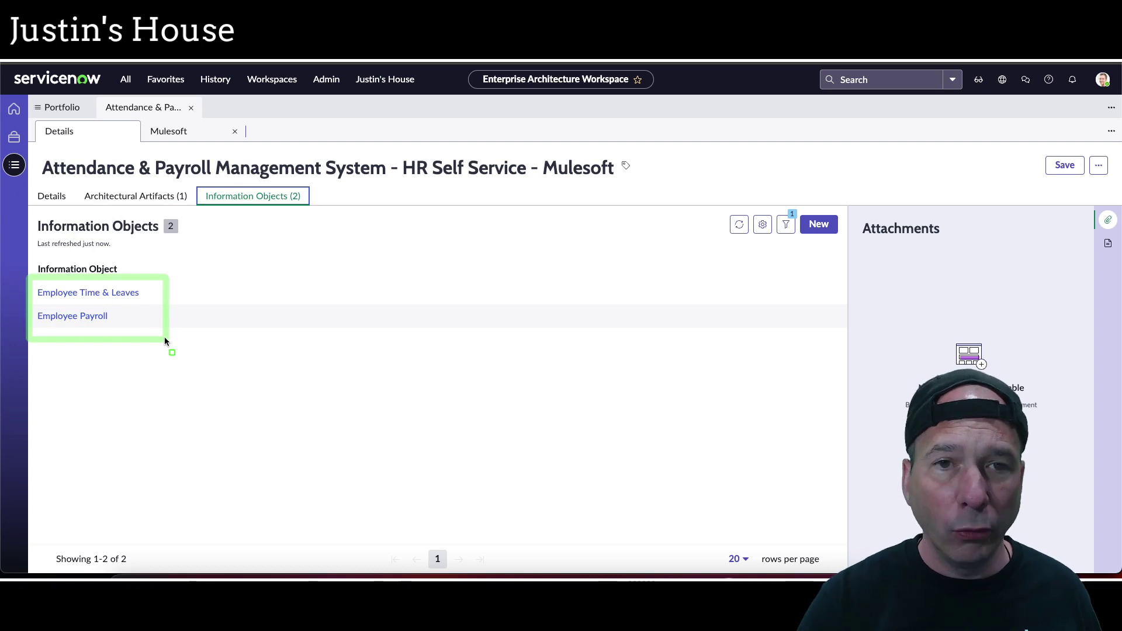
pyautogui.click(74, 197)
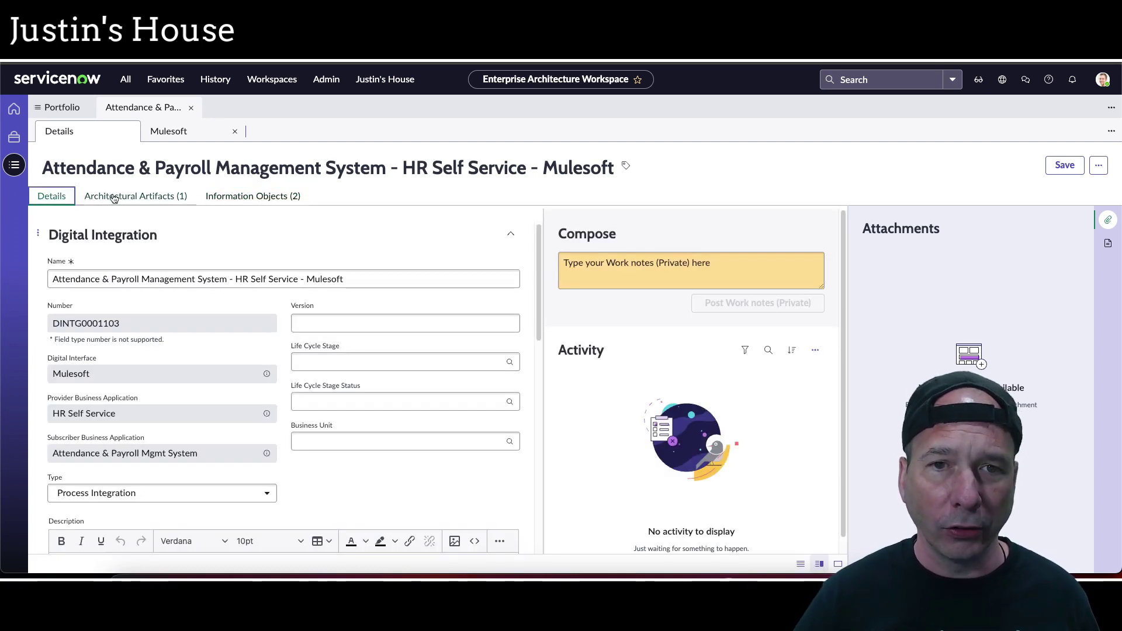